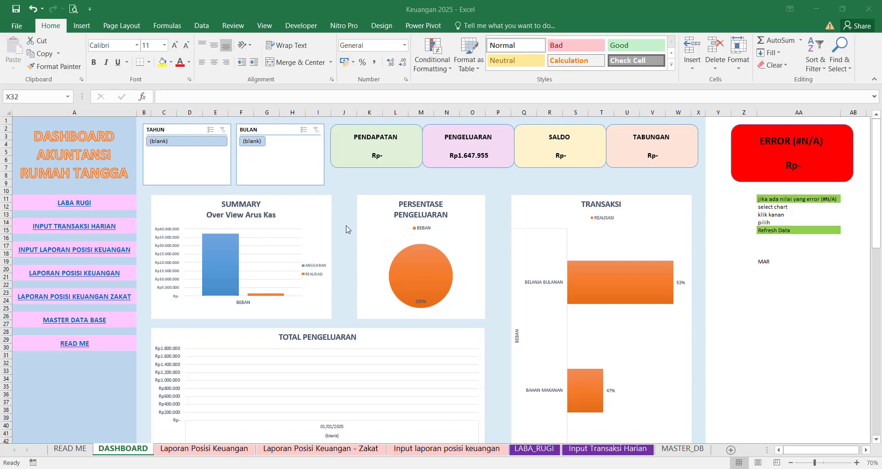
- On the Input Transaksi Harian sheet, fill the BULAN formula from row 29 up through row 8
left_click(592, 448)
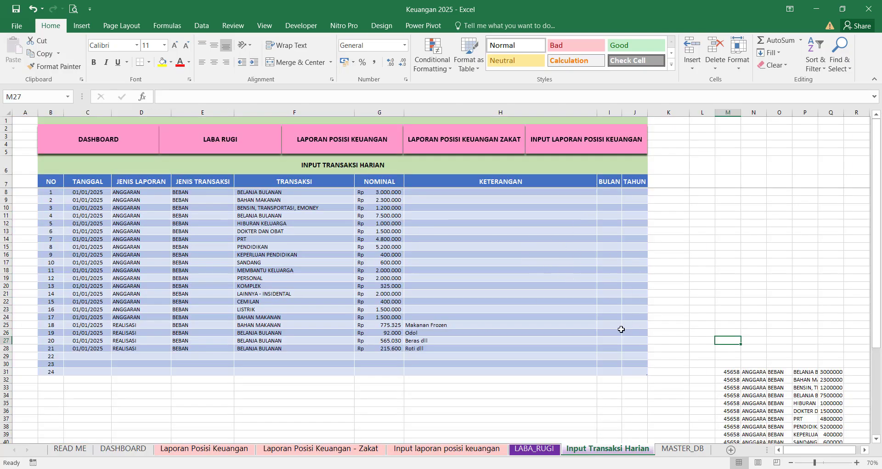
left_click(611, 356)
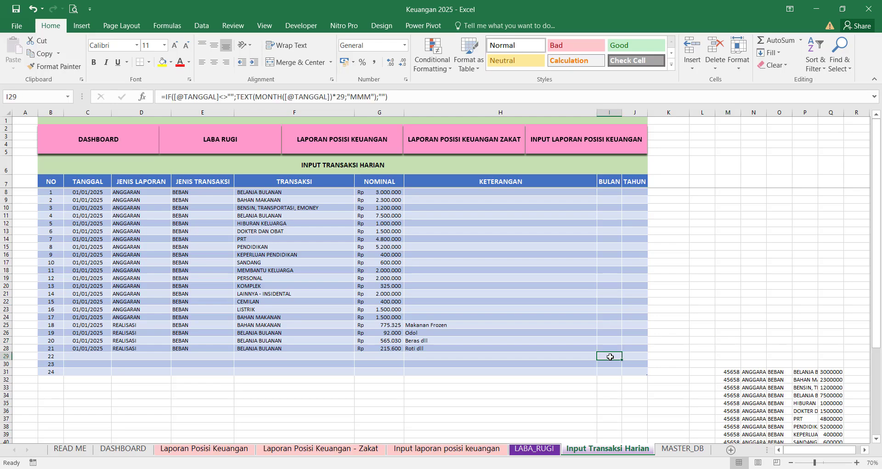
left_click_drag(622, 360, 611, 191)
- Fill the TAHUN formula from row 29 up through row 8, leaving the column header intact
left_click(635, 357)
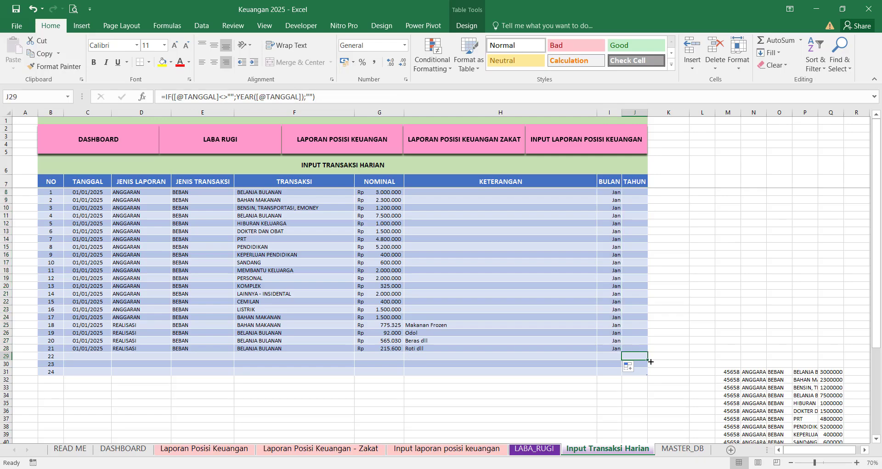
left_click_drag(650, 361, 652, 199)
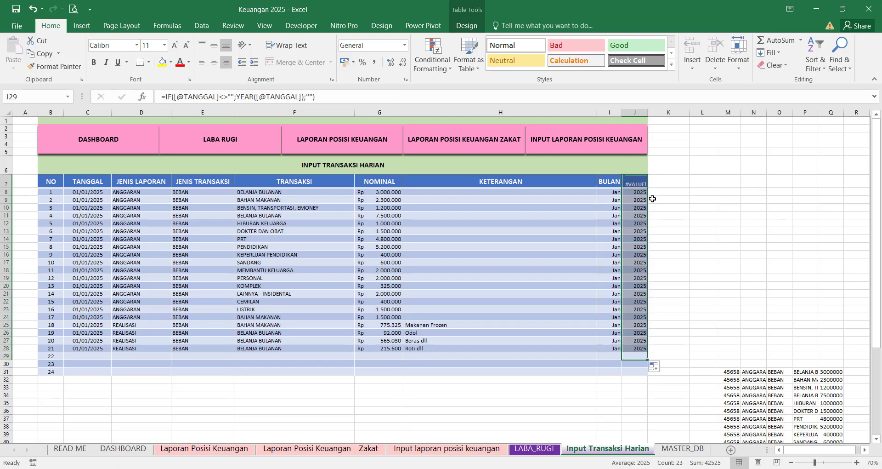
key("ctrl+z")
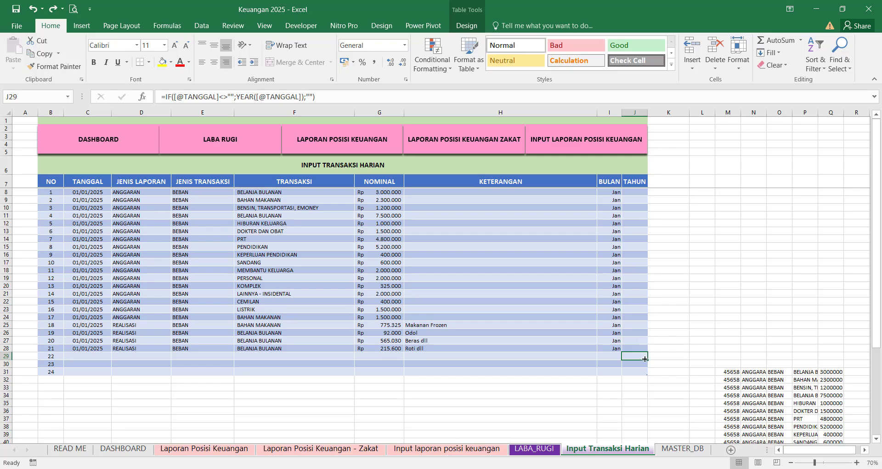
left_click_drag(646, 362, 649, 200)
left_click(650, 201)
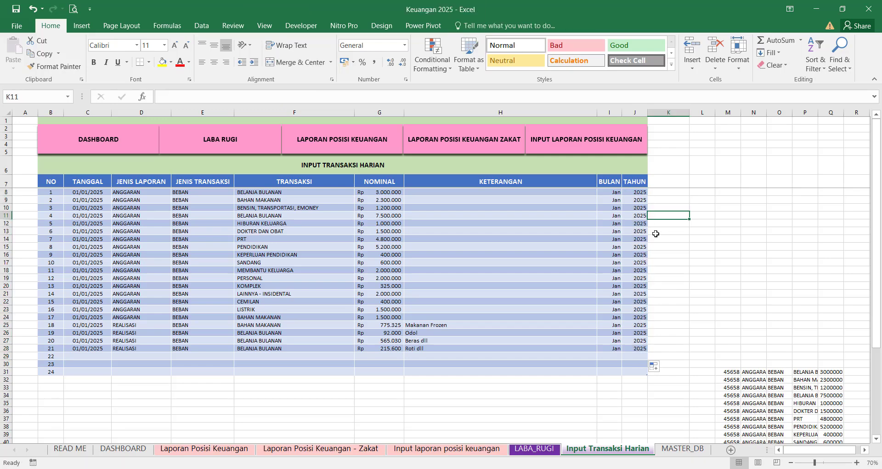
- Try to clear the contents of every row in the daily transaction table
left_click(50, 192)
left_click_drag(50, 192, 639, 375)
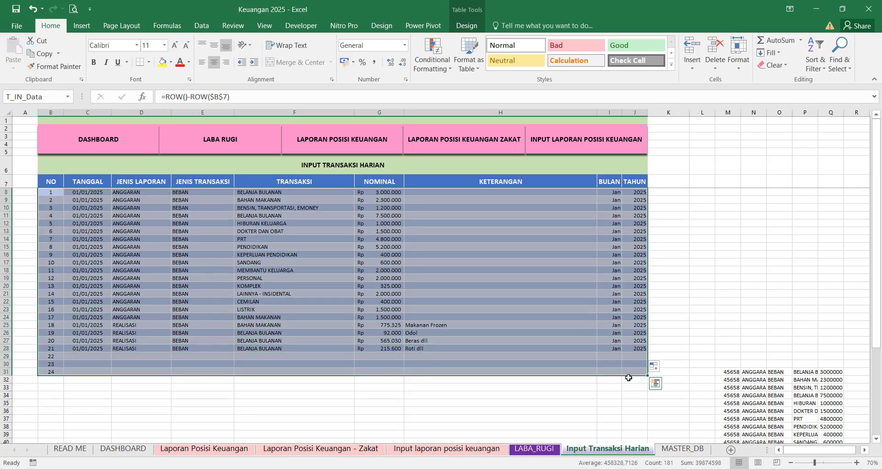
key("Delete")
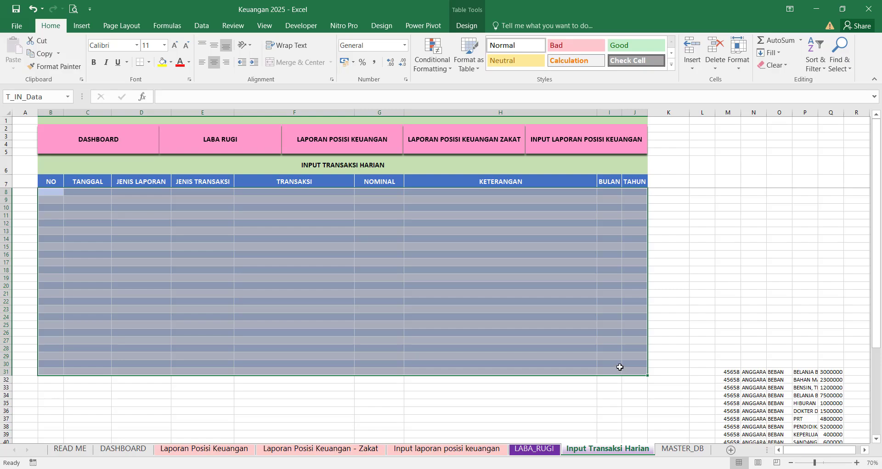
key("ctrl+z")
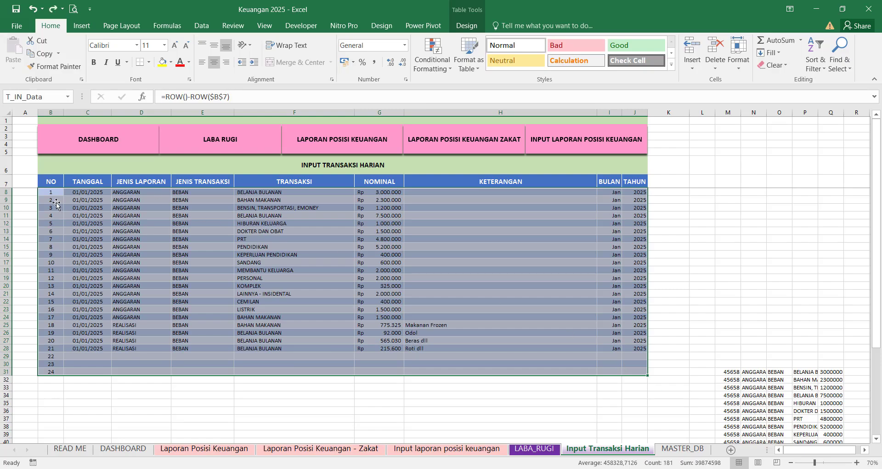
- Try to delete all the daily transaction entries as table rows only
left_click_drag(51, 192, 629, 371)
right_click(441, 260)
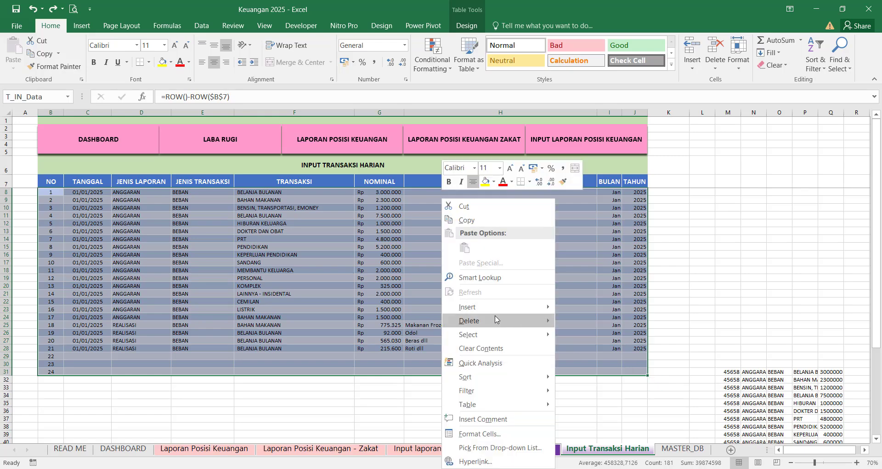
mouse_move(498, 320)
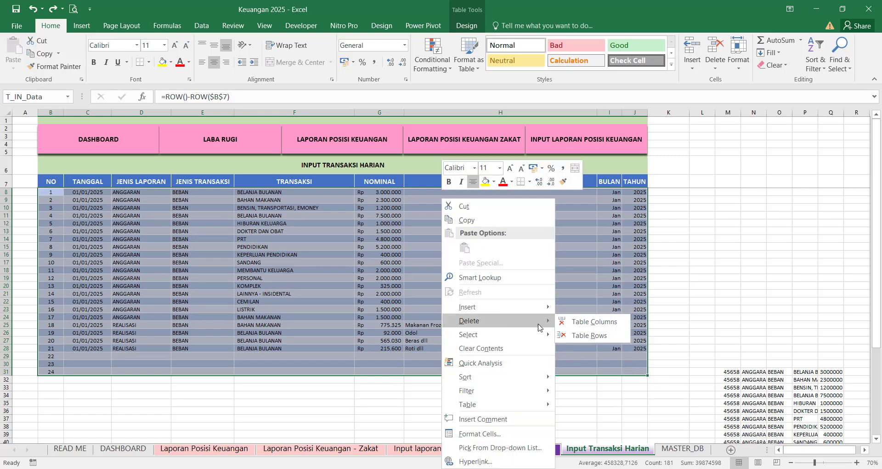
left_click(584, 336)
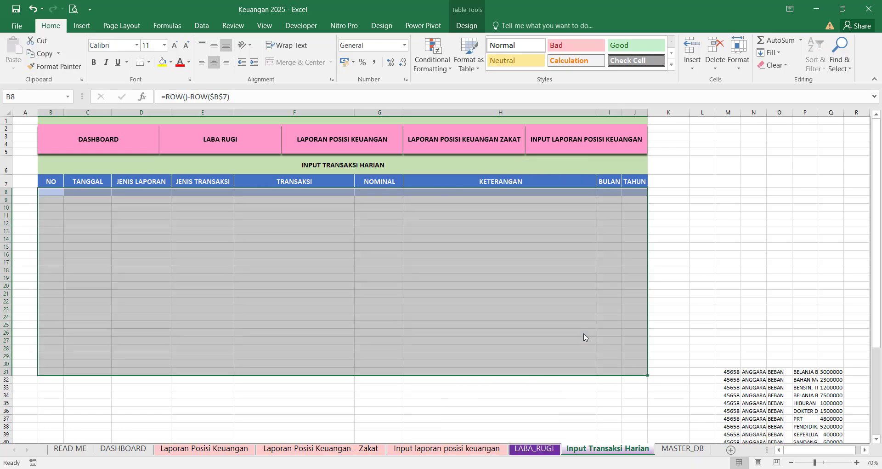
left_click(703, 326)
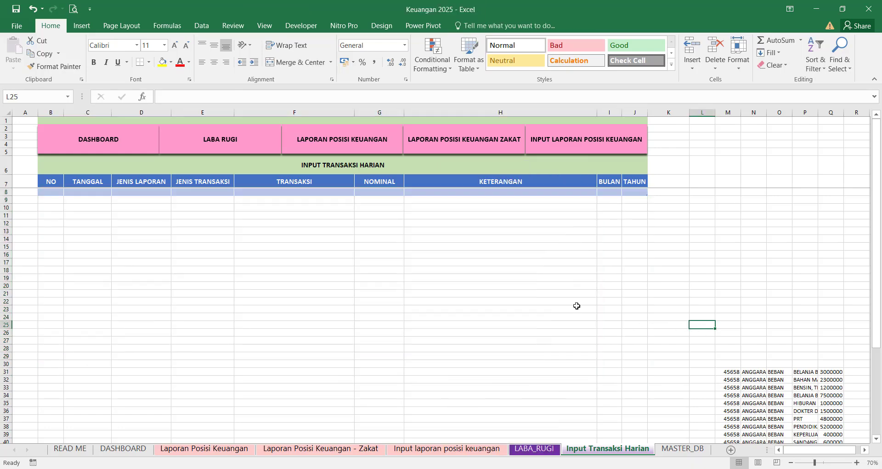
left_click(92, 190)
type("1")
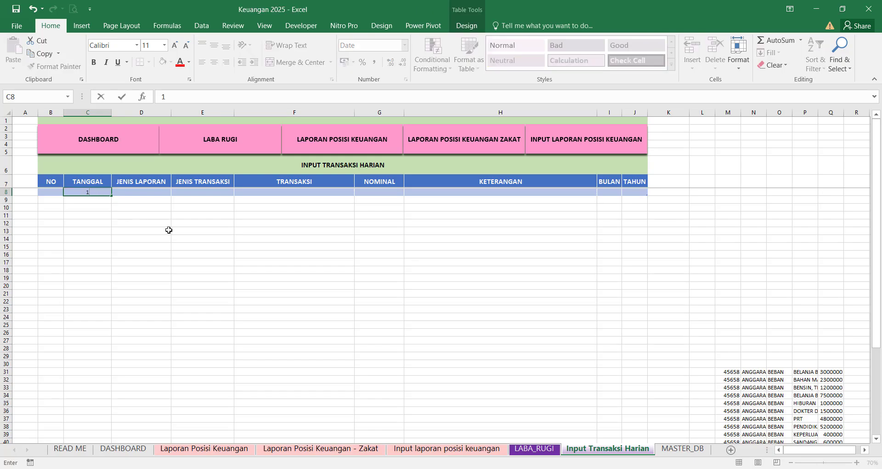
key("Escape")
key("ctrl+z")
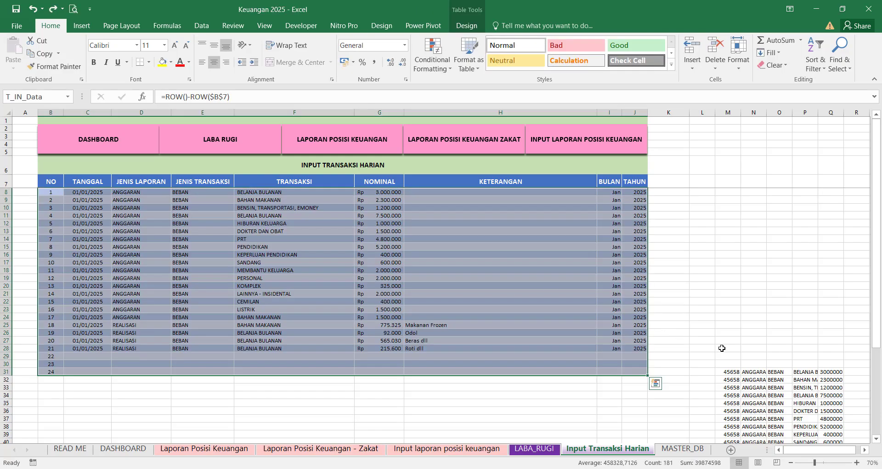
- Insert two rows of blank cells from M28, shifting cells down, to move the raw data beside the table lower
left_click_drag(722, 347, 862, 352)
right_click(725, 351)
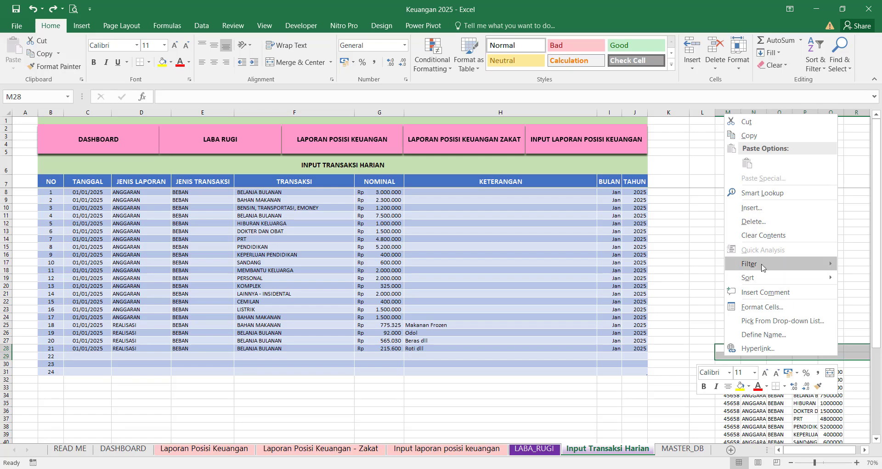
left_click(756, 208)
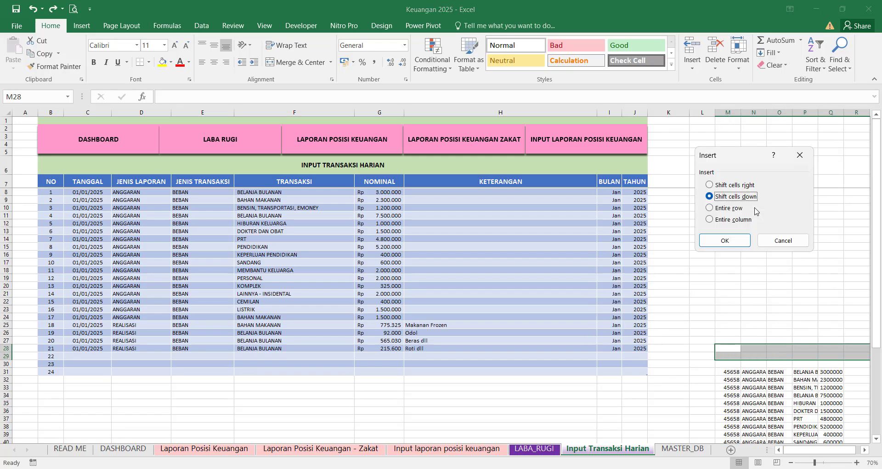
left_click(736, 238)
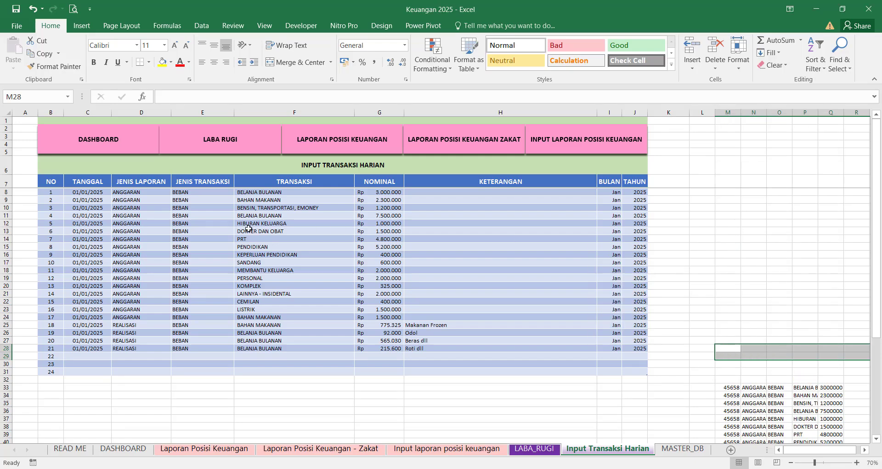
- Delete entire worksheet rows 8 through 31 to empty the transaction table
left_click_drag(4, 192, 13, 369)
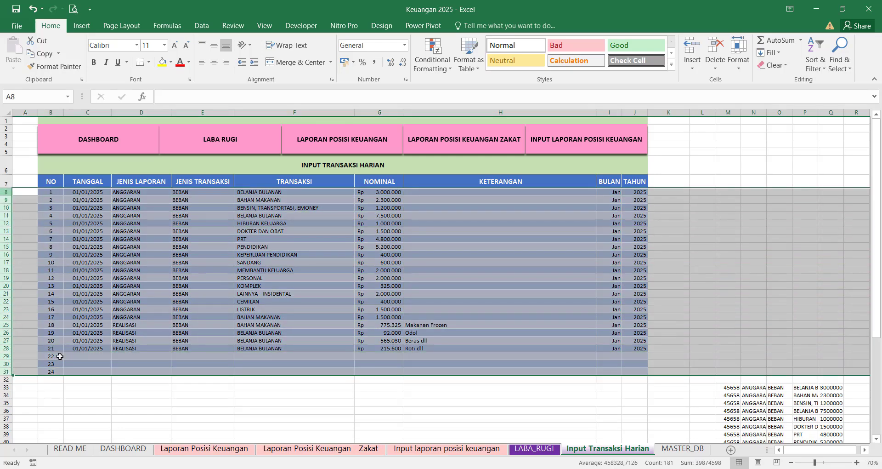
right_click(153, 330)
left_click(173, 254)
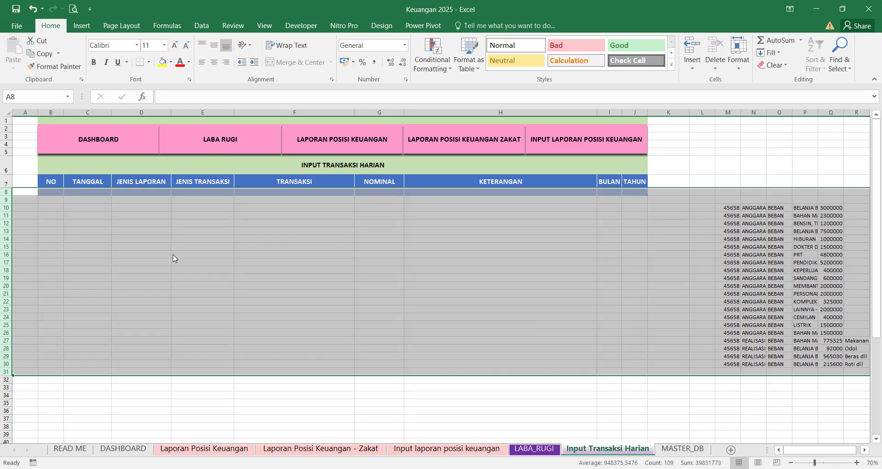
left_click(361, 261)
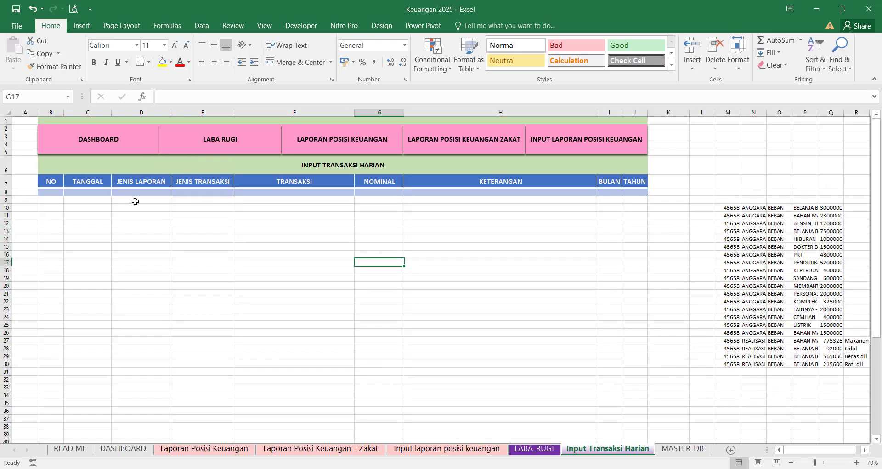
- Enter 1/1/2025 as the first TANGGAL in C8 and check the formulas in that row's TAHUN and NO cells
left_click(93, 194)
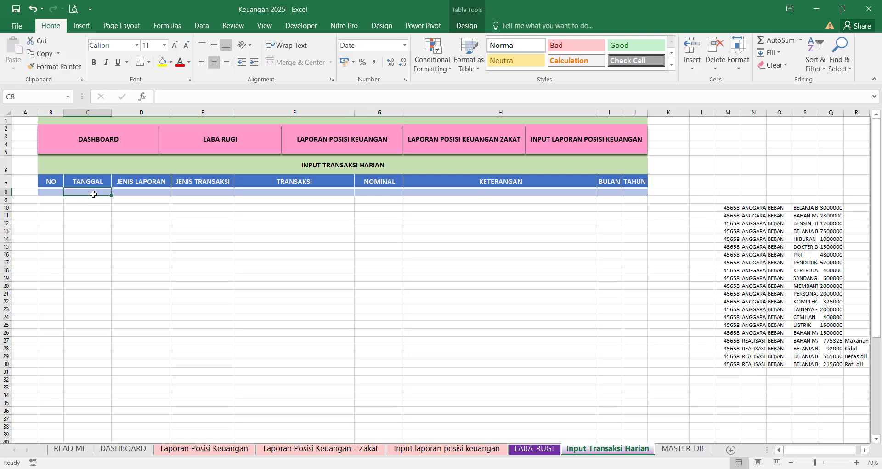
type("1/01/2")
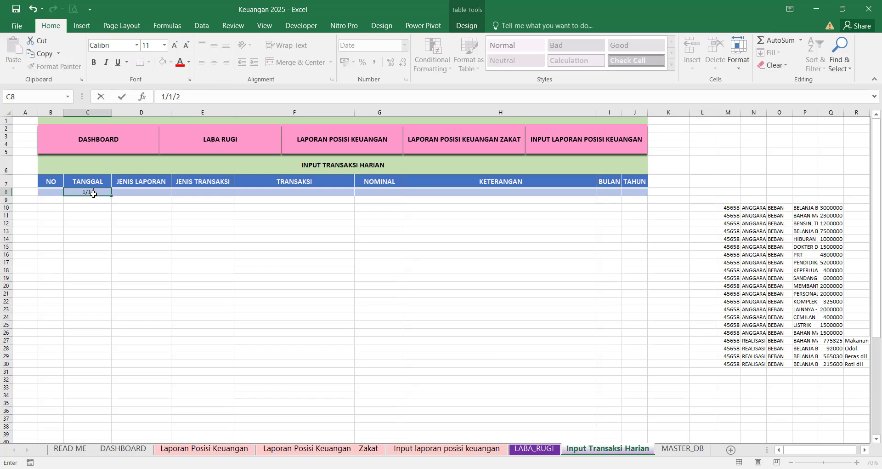
type("025")
key("Return")
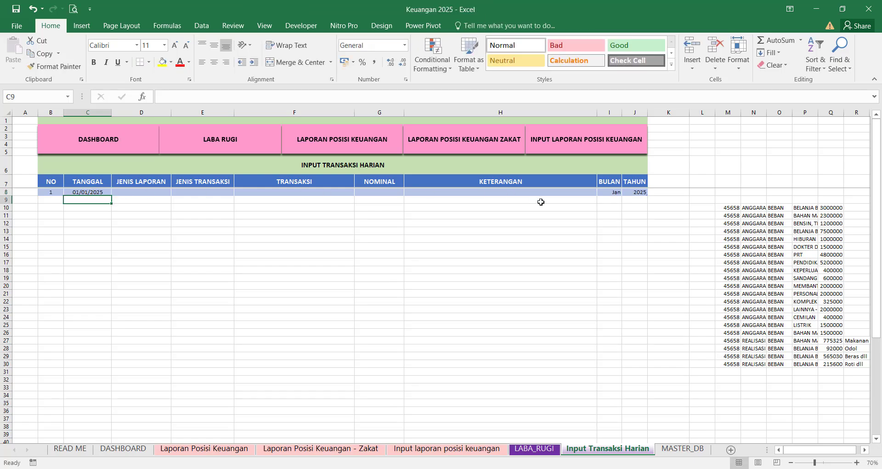
left_click(629, 192)
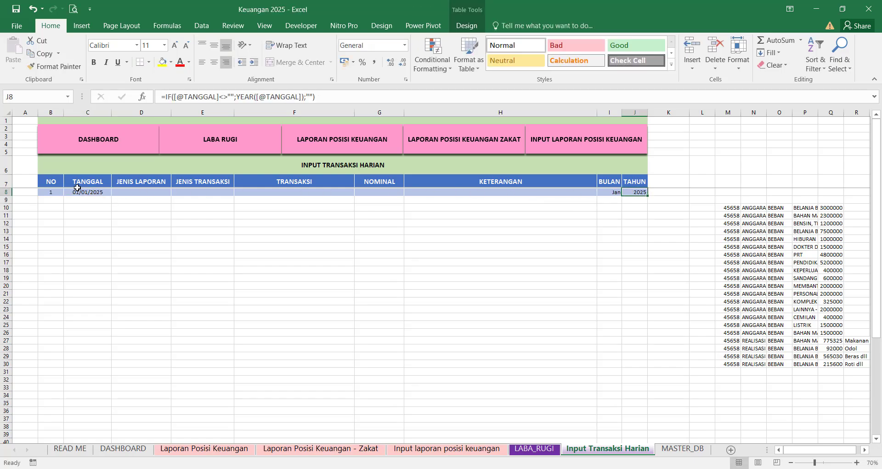
left_click(48, 192)
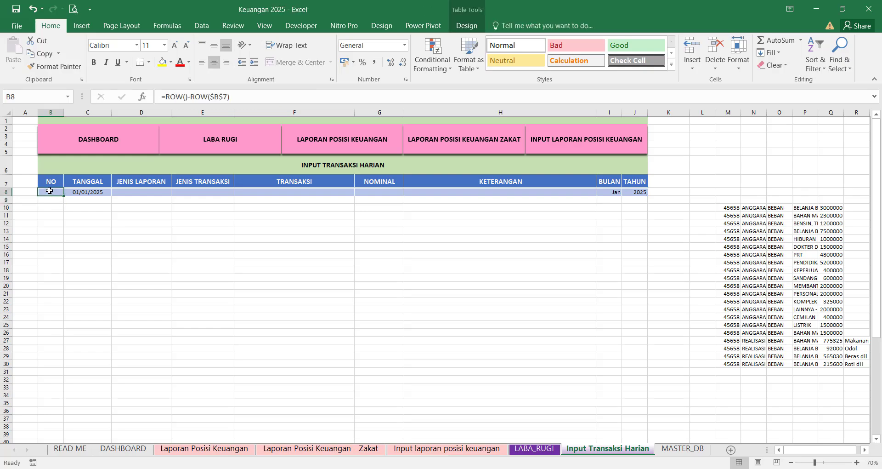
- Fill the NO, BULAN and TAHUN header cells with the standard dark red color
left_click(51, 181)
left_click(170, 62)
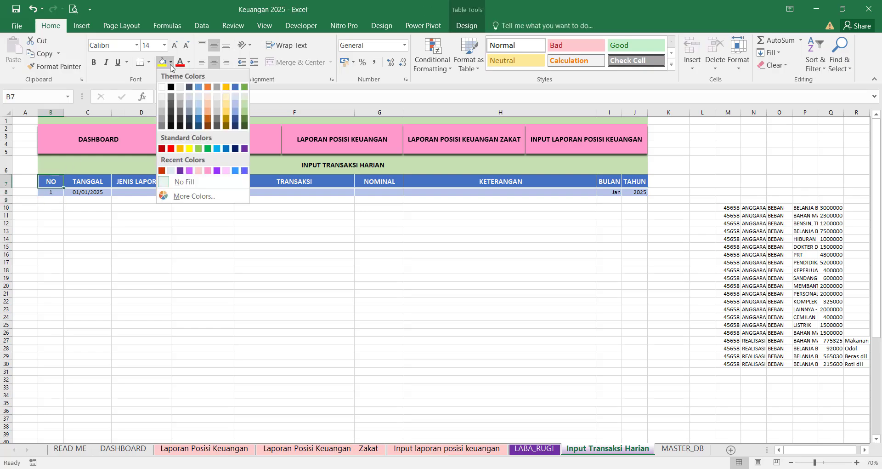
left_click(161, 149)
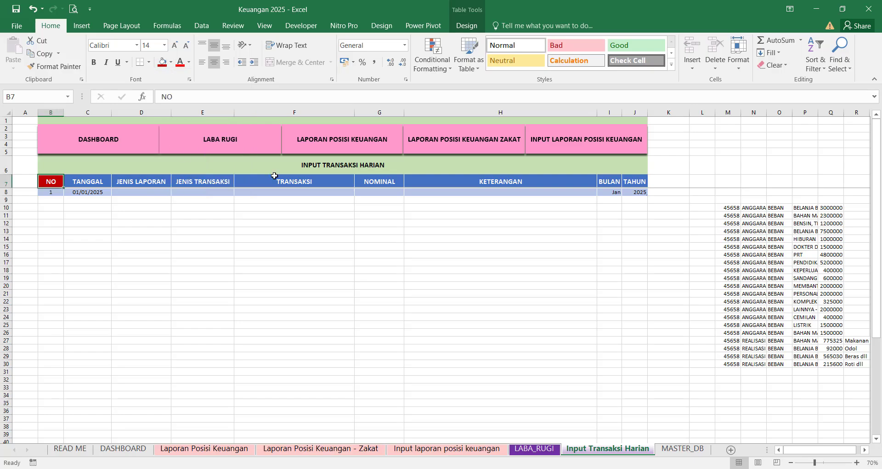
left_click_drag(616, 184, 626, 181)
left_click(627, 214)
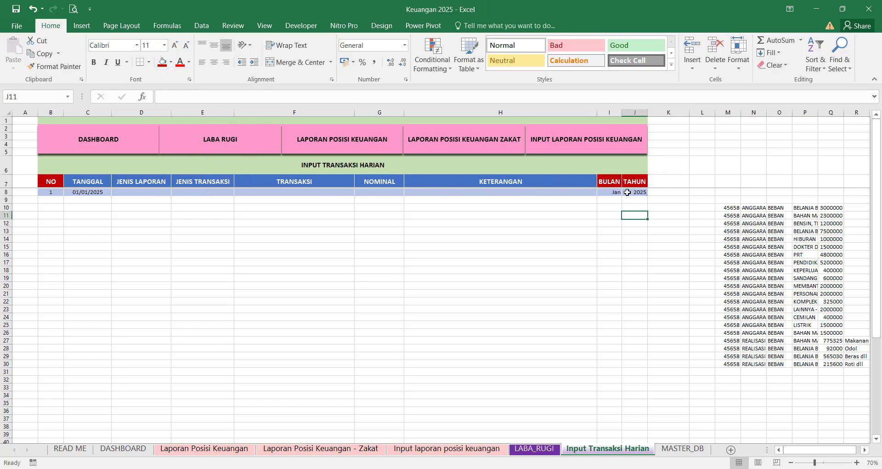
- Inspect the formulas in the first row's NO, BULAN and TAHUN cells
left_click(54, 190)
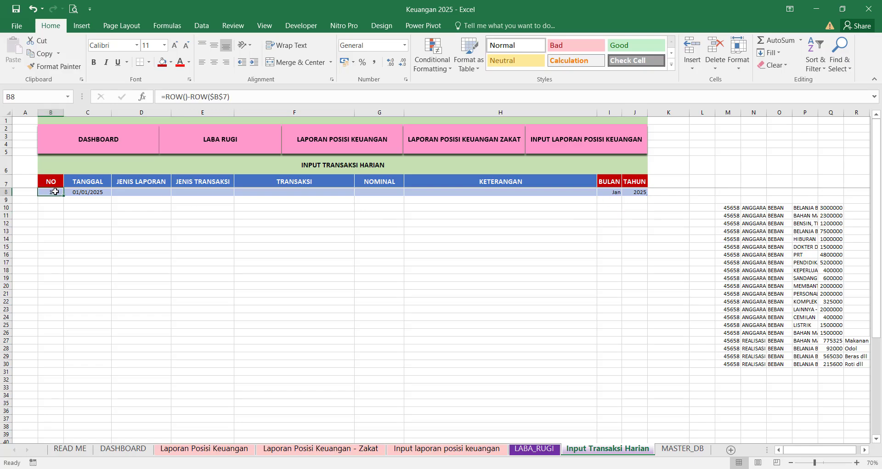
left_click(617, 192)
left_click(634, 192)
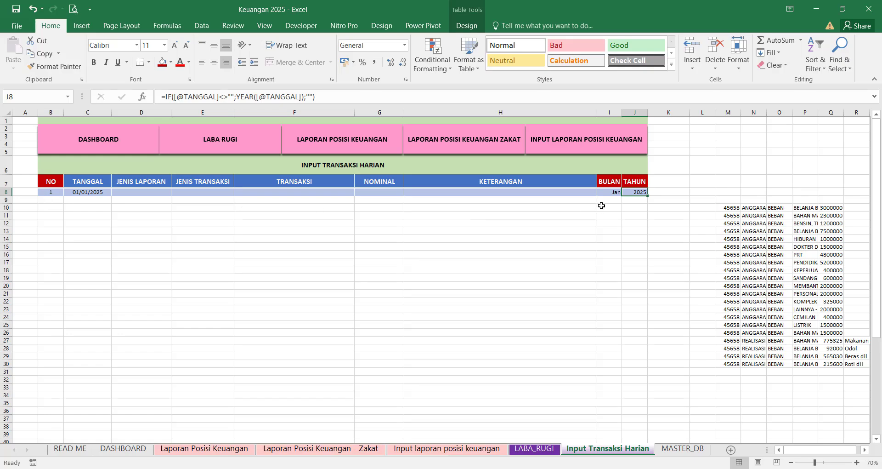
left_click(634, 192)
- Copy the raw transaction data in M10:R30 and paste it as values into the table starting at C8
left_click_drag(723, 207, 859, 364)
key("ctrl+c")
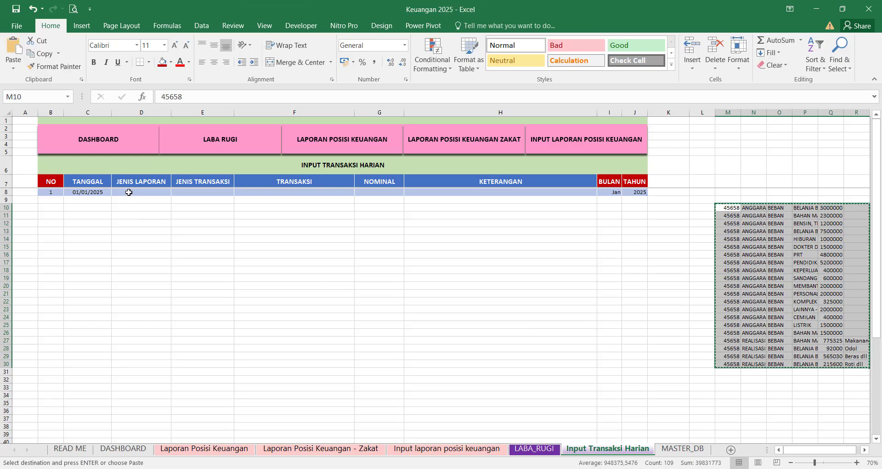
right_click(98, 192)
left_click(138, 244)
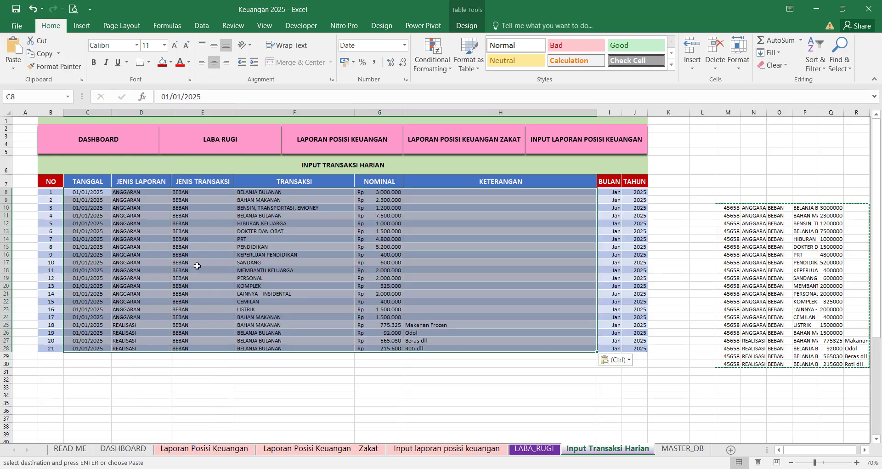
left_click(492, 394)
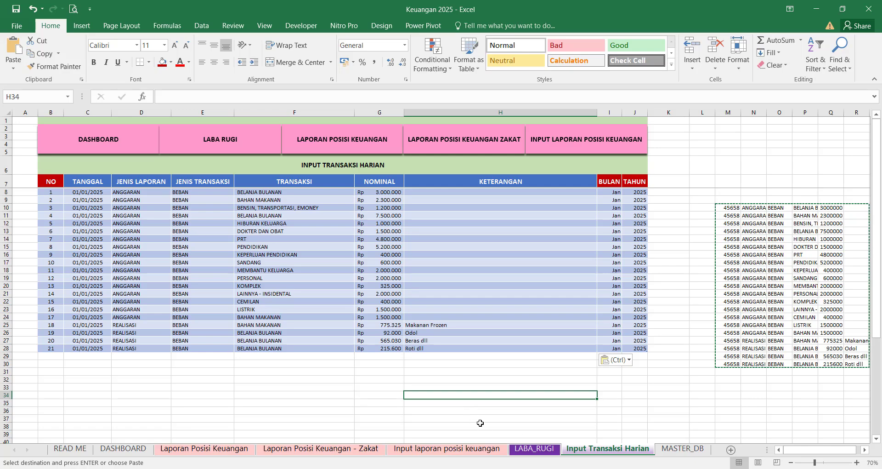
- Refresh the BULAN slicer on the DASHBOARD sheet and filter it to Jan
left_click(123, 449)
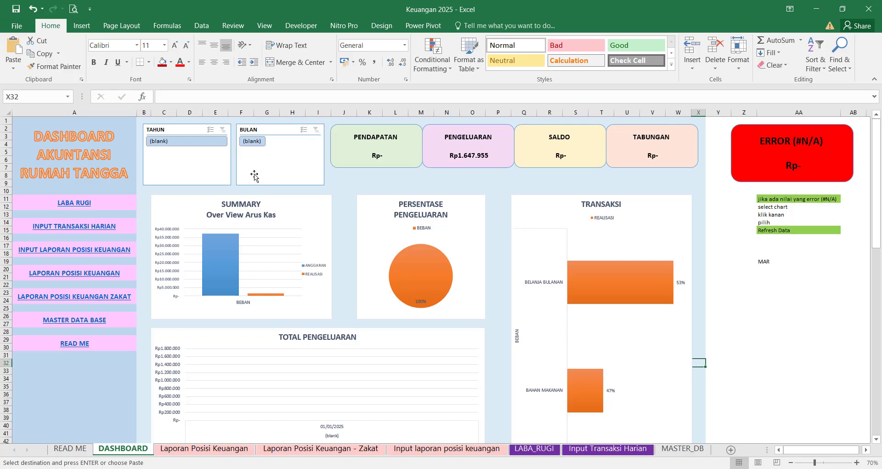
left_click(205, 28)
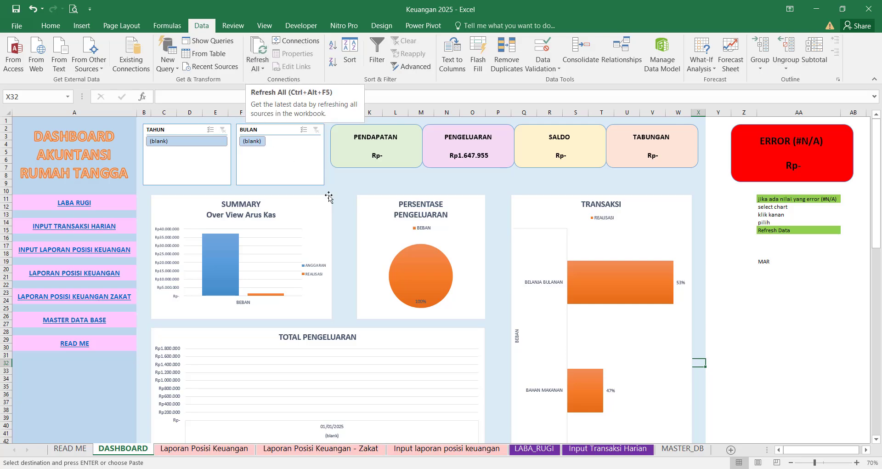
left_click(341, 188)
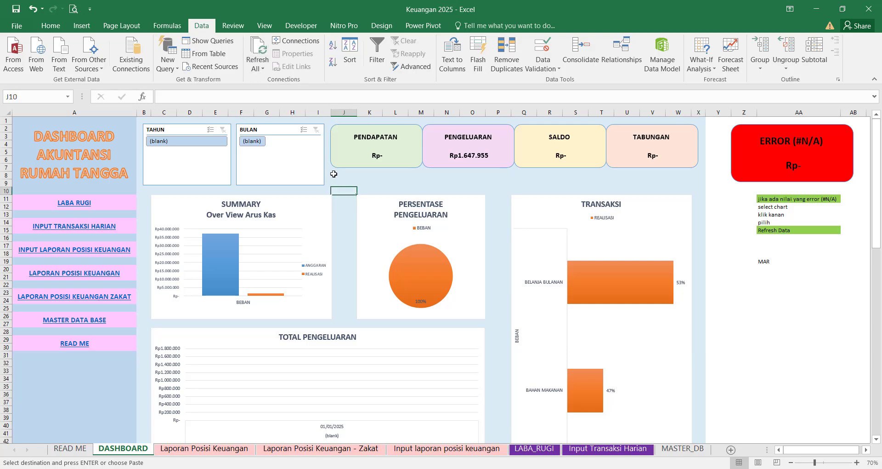
left_click(288, 165)
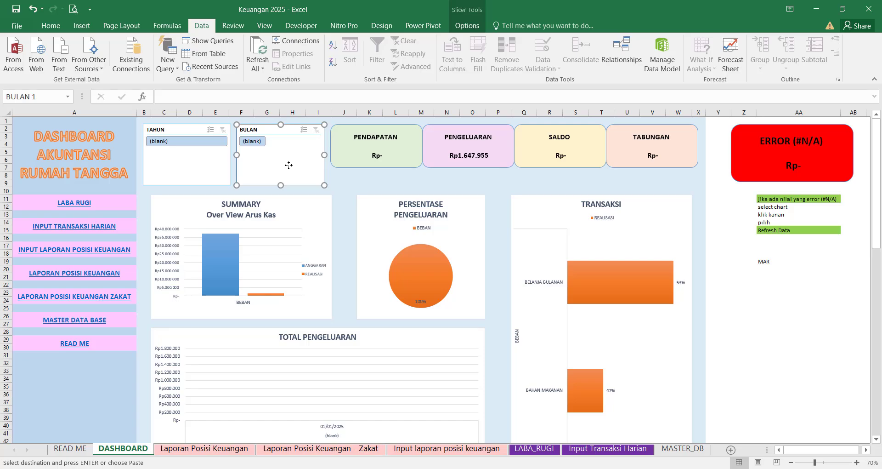
left_click(219, 154)
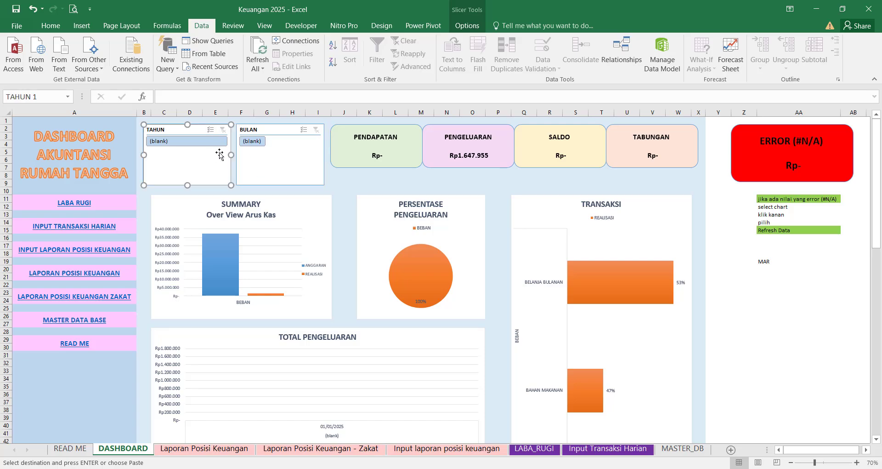
left_click(301, 206)
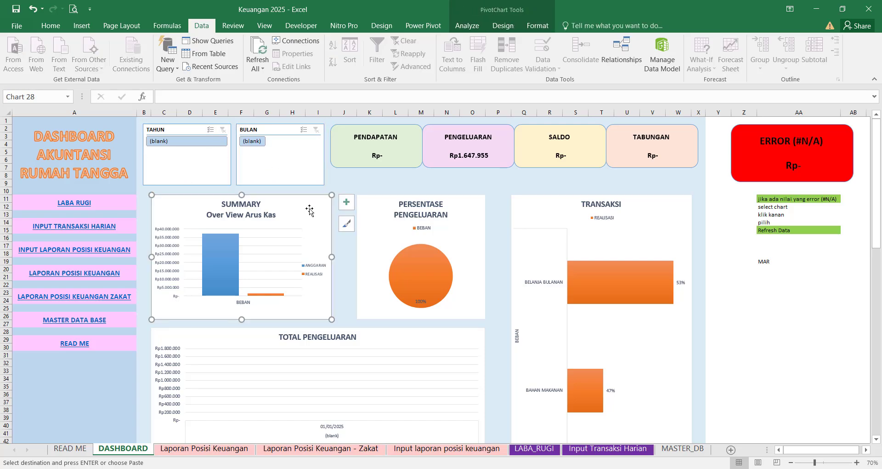
left_click(258, 211)
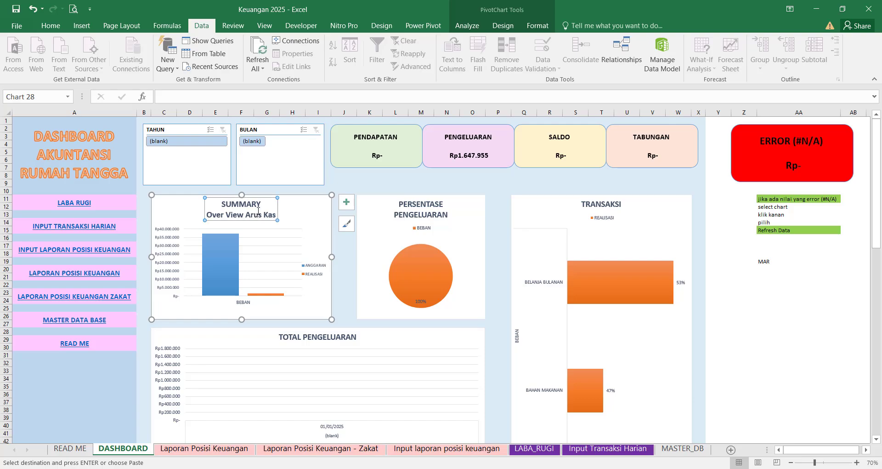
left_click(298, 209)
left_click(295, 159)
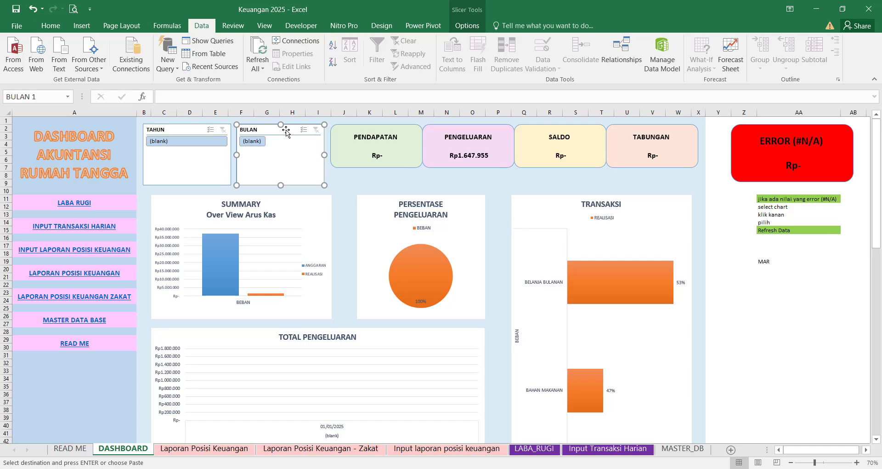
right_click(286, 133)
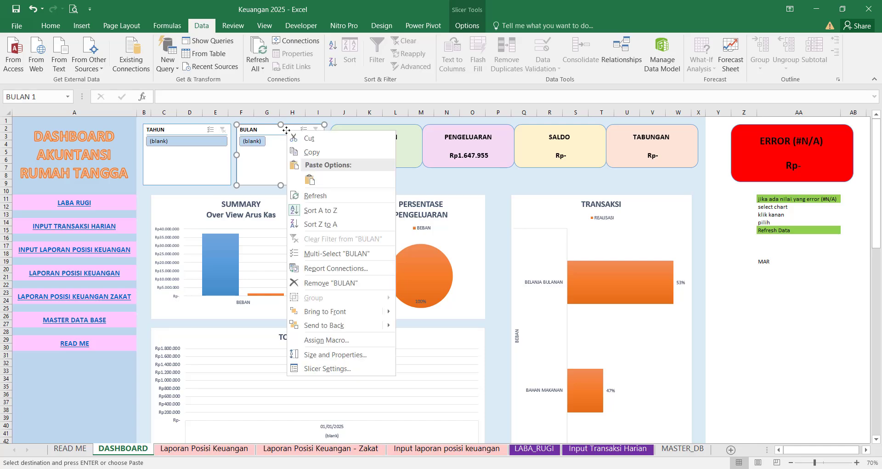
left_click(318, 198)
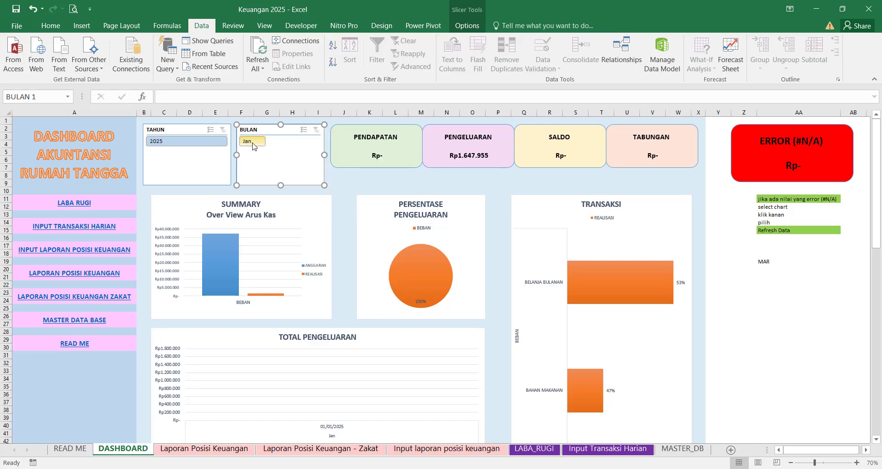
left_click(254, 146)
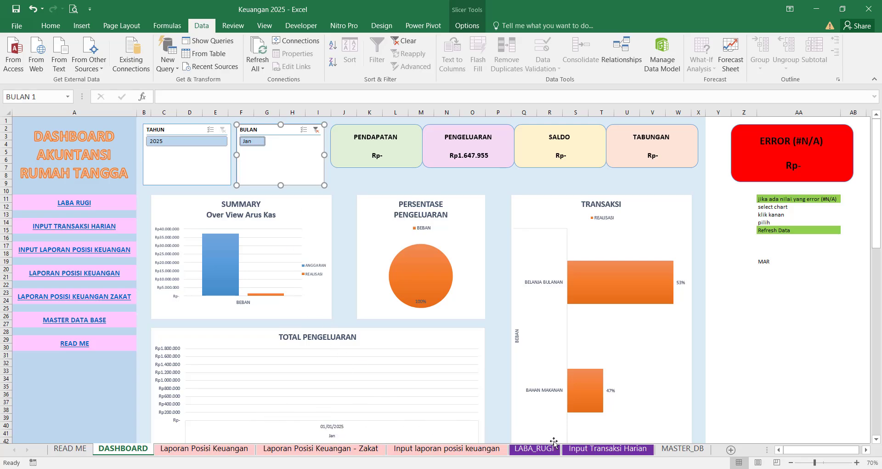
- Review the JENIS LAPORAN choices in D8 and the ANGGARAN entries in D8:F24 on the Input Transaksi Harian sheet
left_click(580, 452)
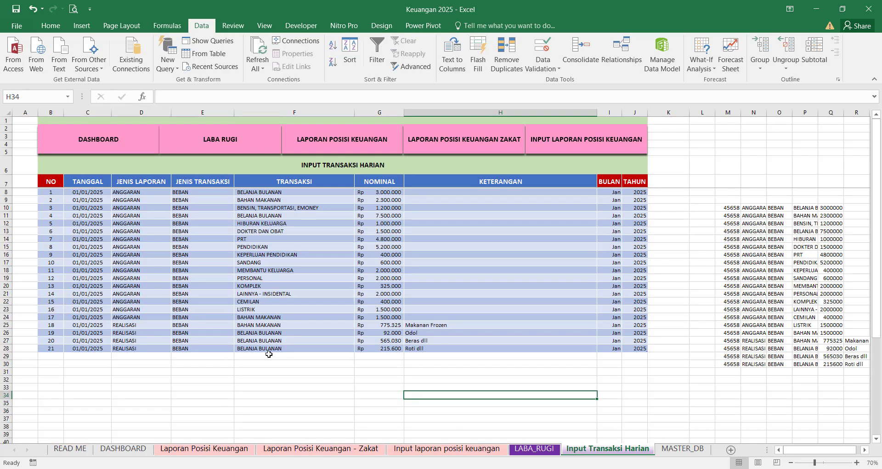
left_click(156, 193)
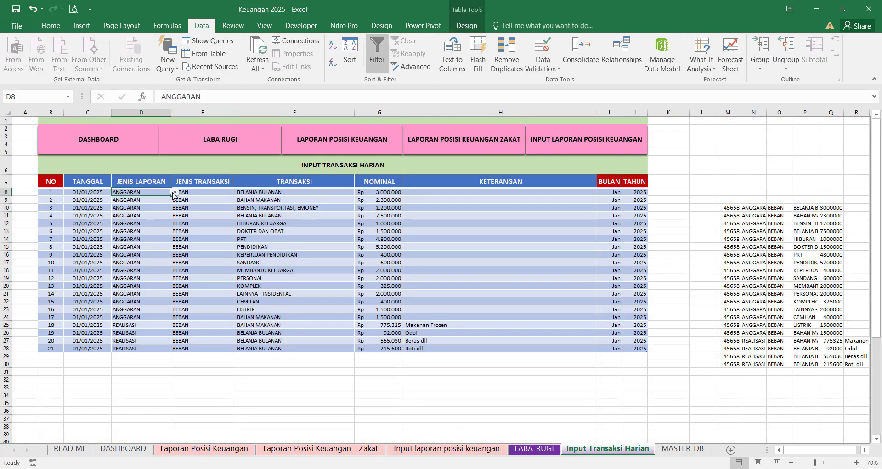
left_click(175, 192)
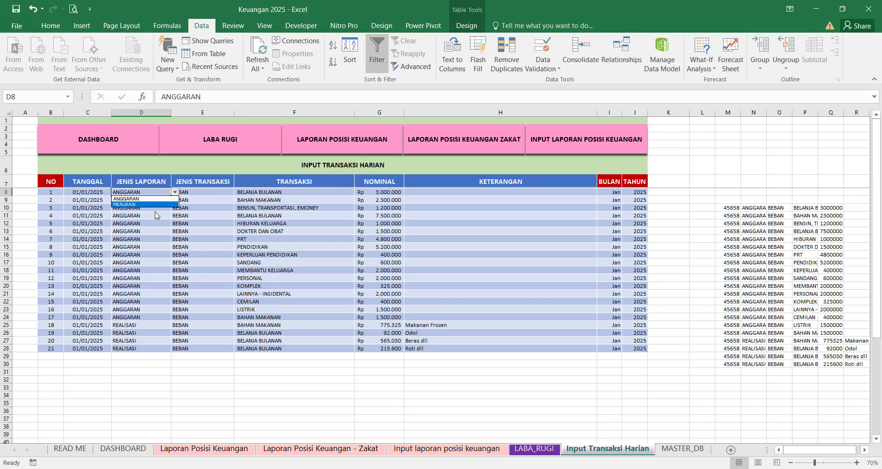
left_click(157, 199)
left_click(157, 199)
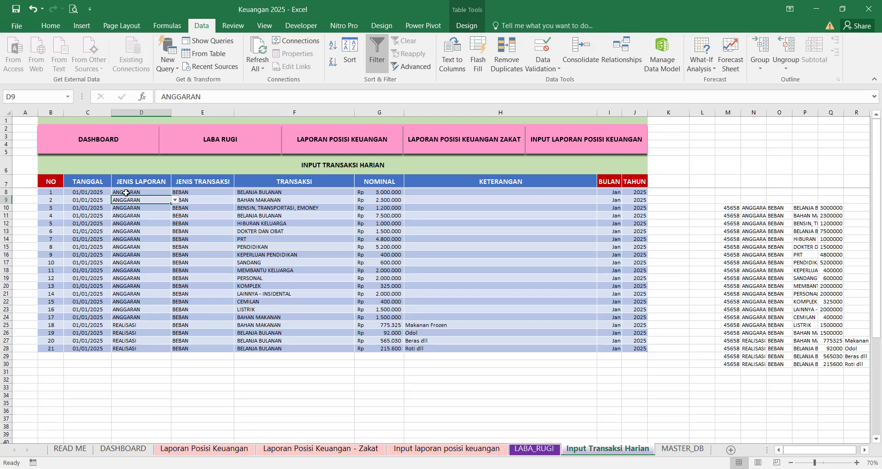
left_click_drag(127, 192, 244, 314)
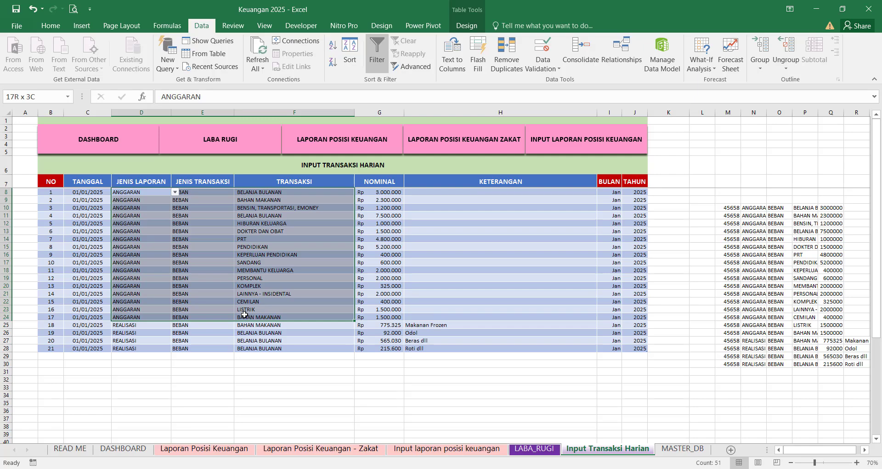
left_click_drag(244, 314, 244, 314)
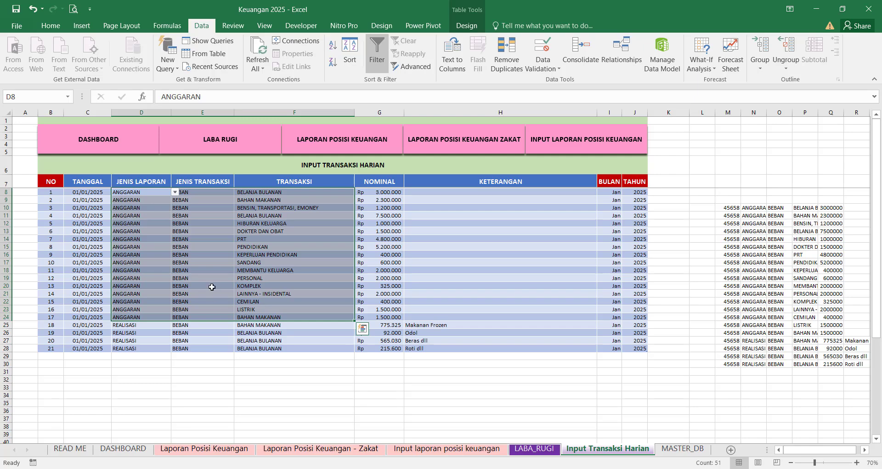
left_click(154, 209)
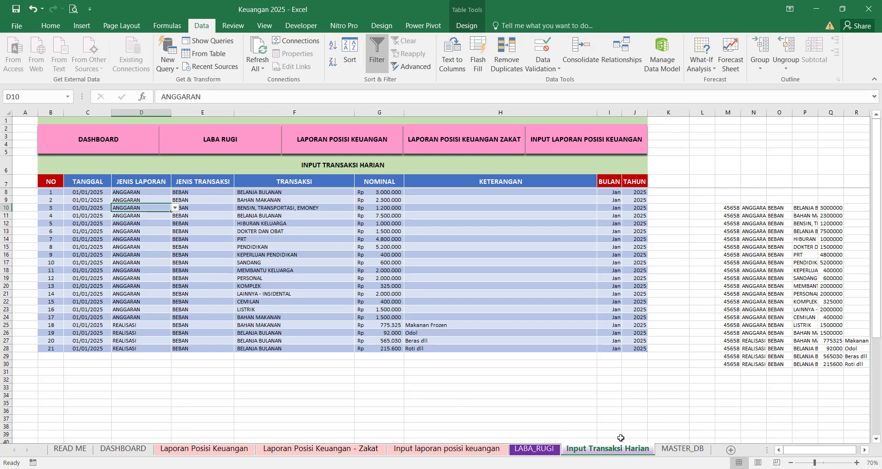
- Compare MASTER_DB's BEBAN, HUTANG and SIMPANAN headers with the budget entries in D8:G24 and row 25 of Input Transaksi Harian
left_click(683, 448)
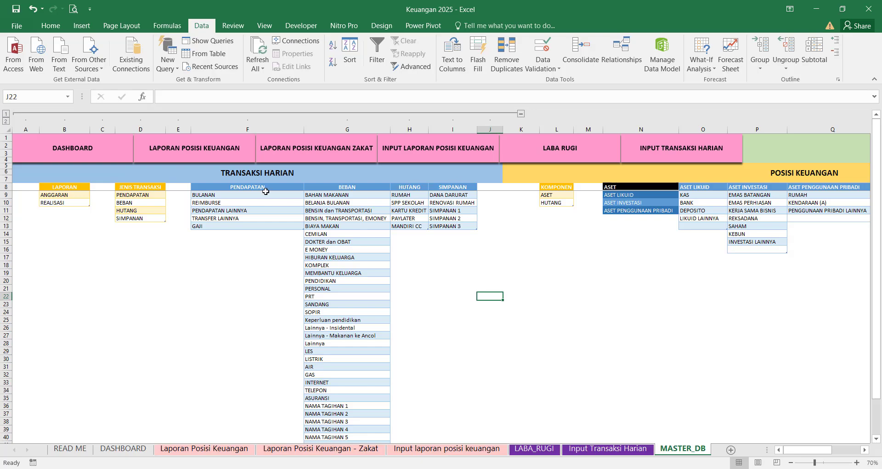
left_click_drag(352, 189, 455, 188)
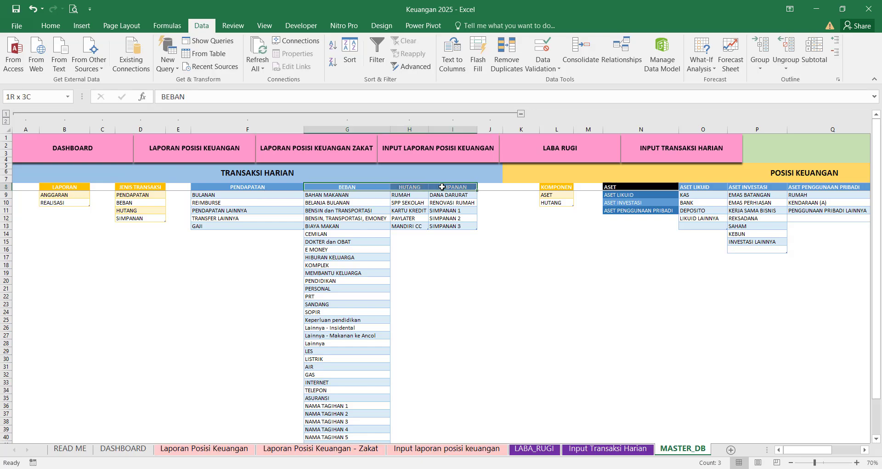
left_click(579, 451)
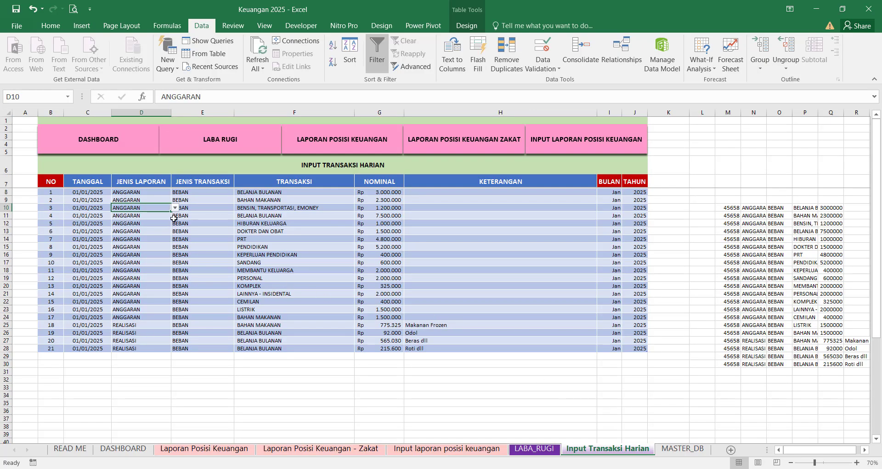
left_click(138, 223)
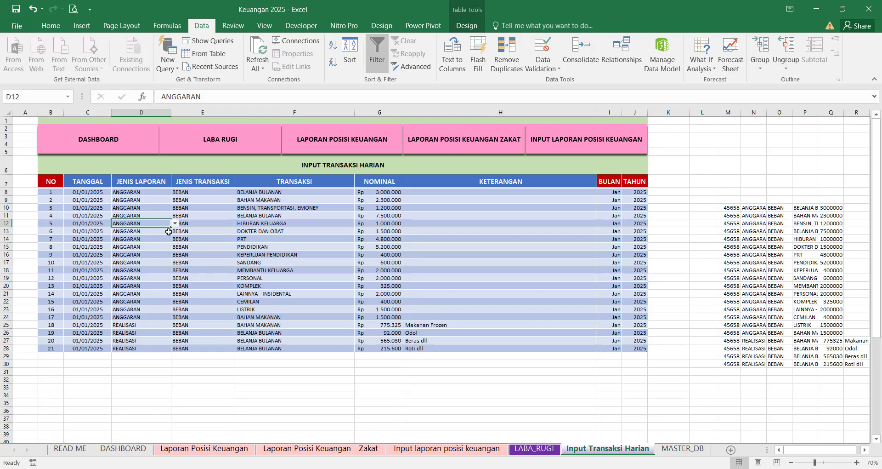
left_click_drag(143, 193, 376, 319)
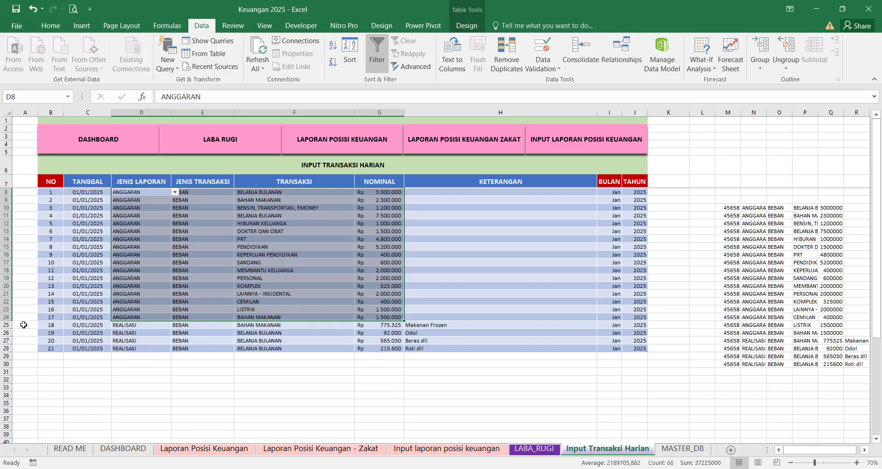
left_click(7, 324)
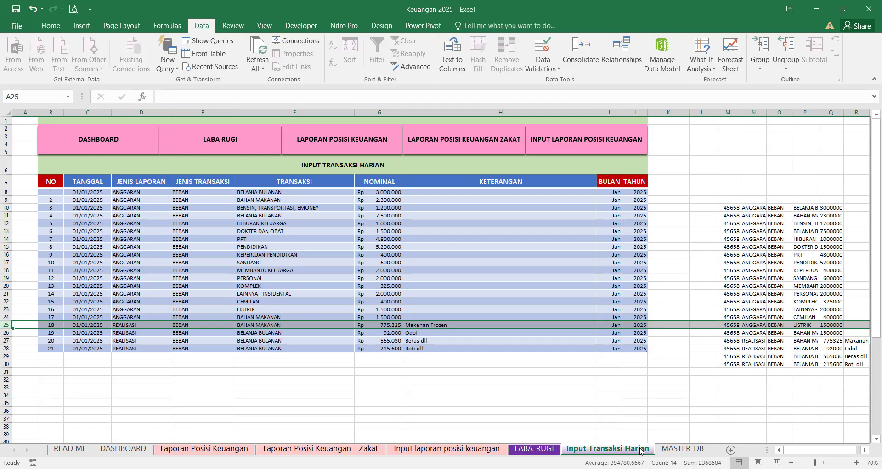
- Examine the TRANSAKSI HARIAN section of the MASTER_DB sheet and its header row 8
left_click(664, 450)
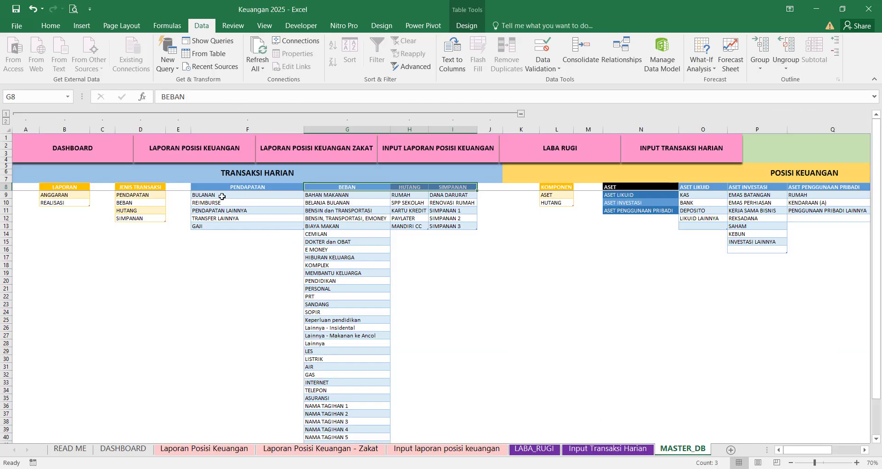
left_click(215, 175)
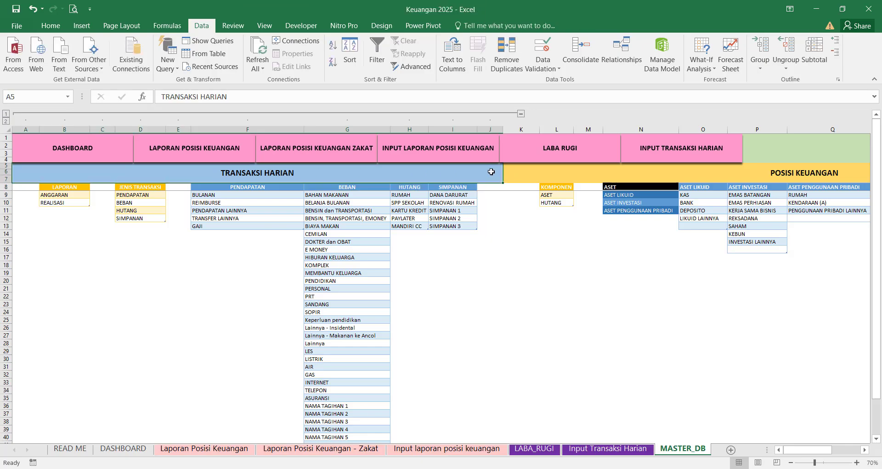
left_click_drag(491, 172, 488, 391)
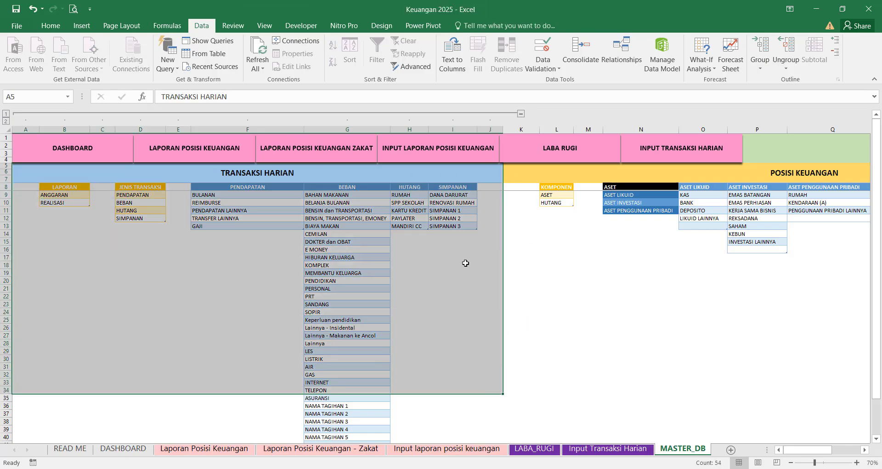
left_click(196, 250)
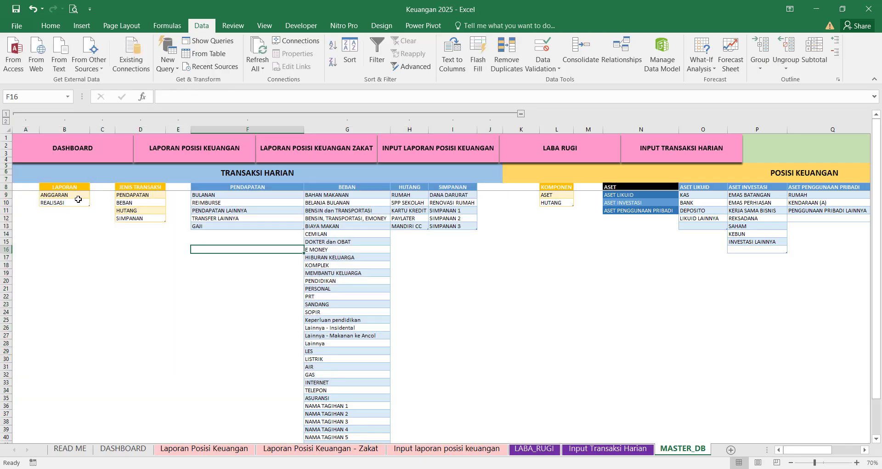
left_click(64, 185)
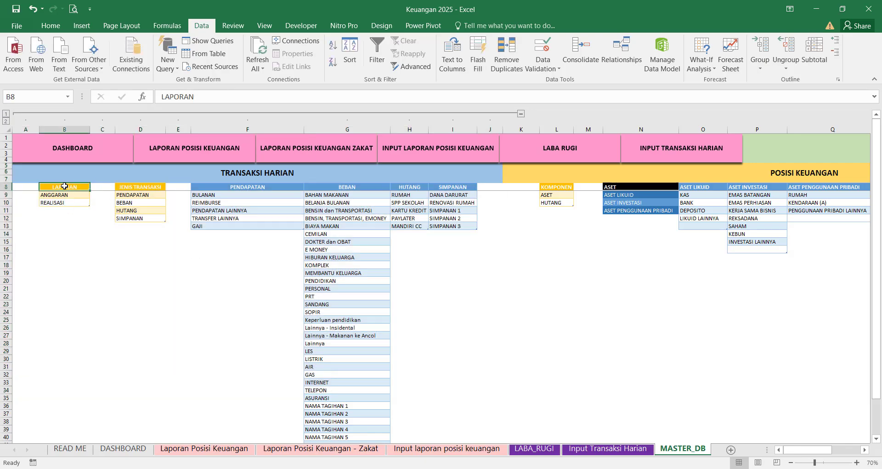
left_click(6, 186)
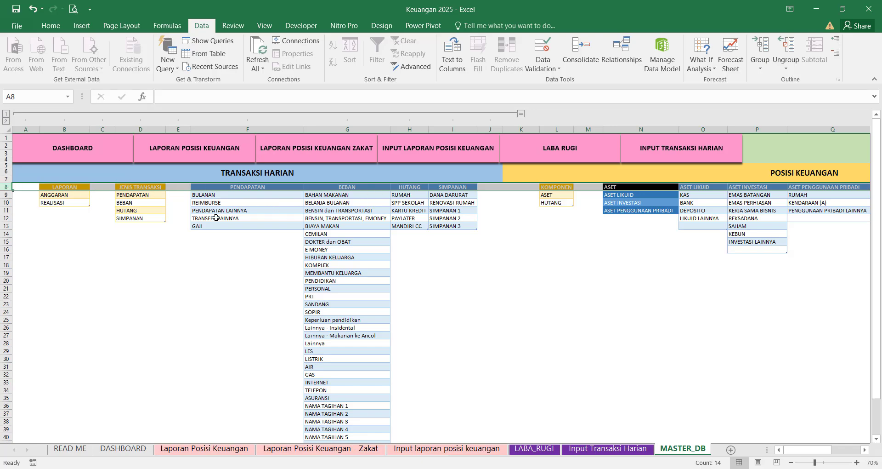
- Examine the LAPORAN and JENIS TRANSAKSI entries and the category lists from PENDAPATAN through SIMPANAN in MASTER_DB
left_click(72, 194)
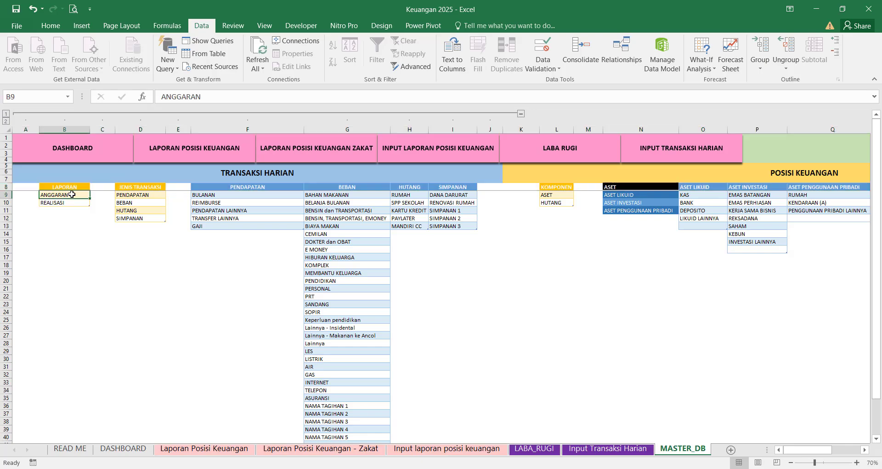
left_click_drag(72, 197, 71, 201)
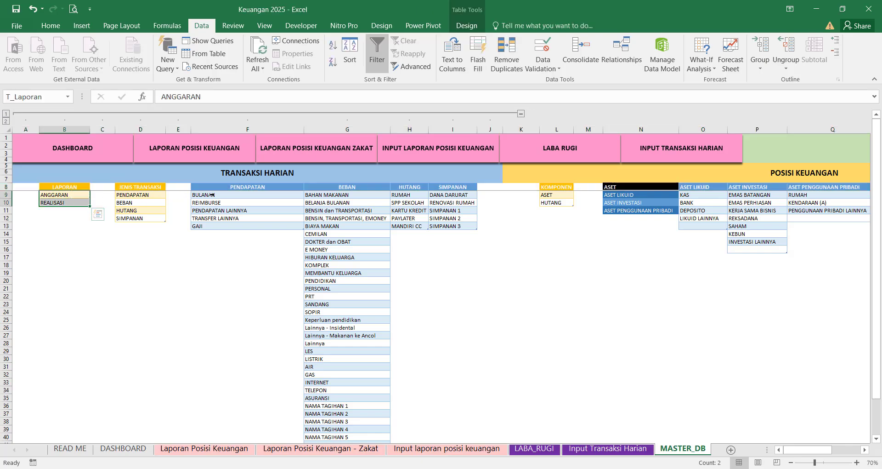
left_click_drag(212, 194, 323, 227)
left_click_drag(279, 186, 453, 186)
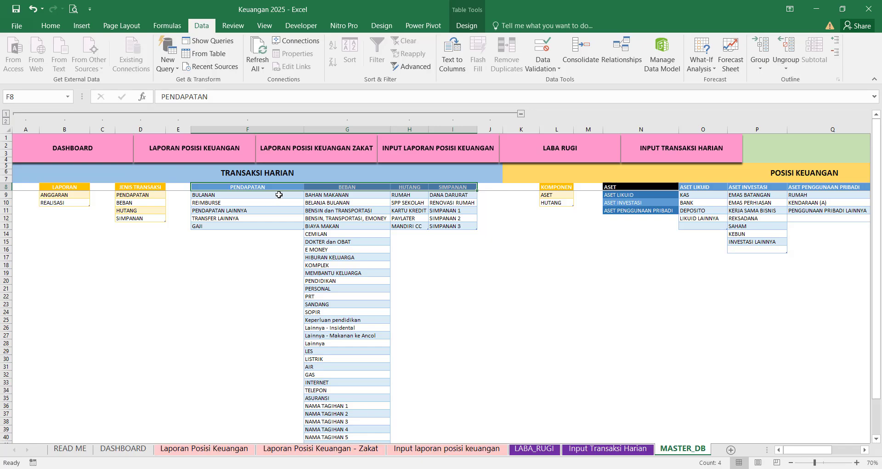
left_click_drag(278, 194, 453, 217)
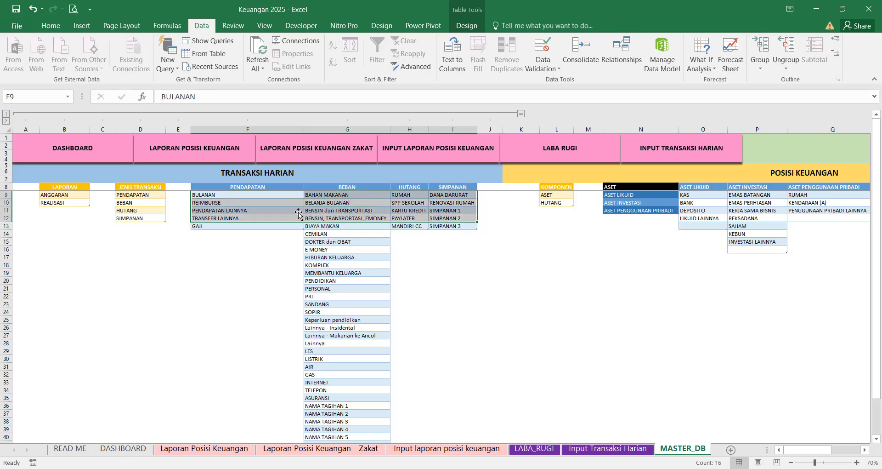
left_click(153, 198)
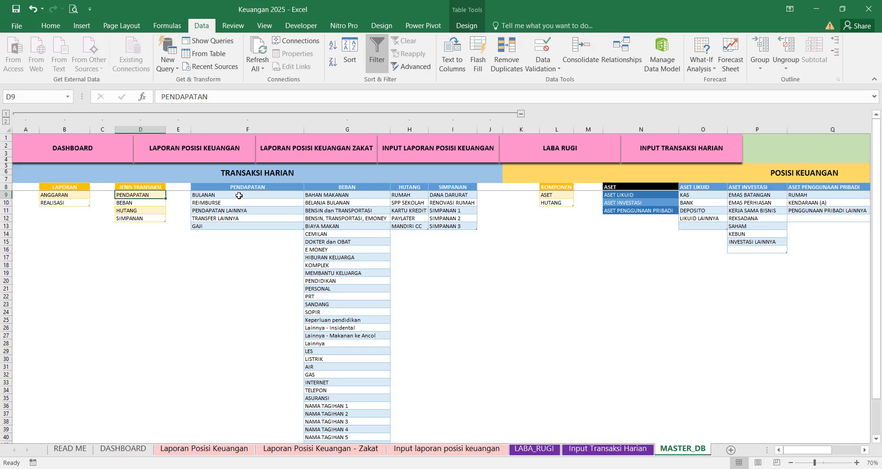
- Add freelance as a new income category in F14, below GAJI in the PENDAPATAN list of MASTER_DB
left_click_drag(239, 195, 243, 225)
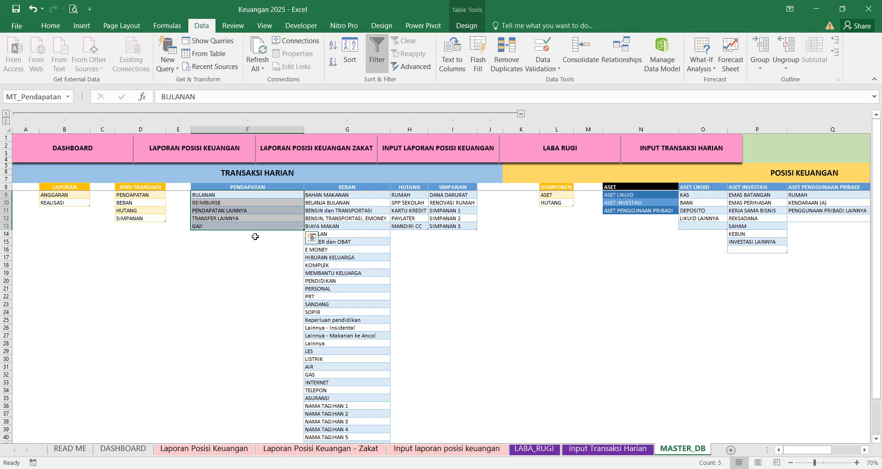
left_click(259, 235)
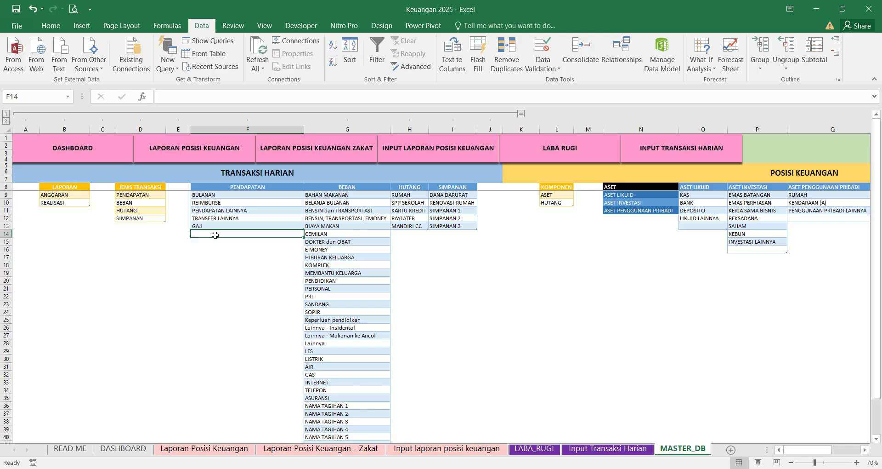
type("freelance")
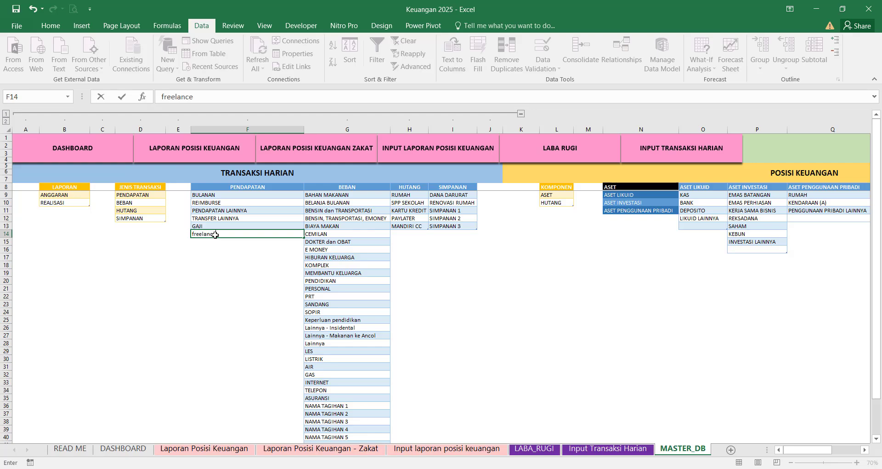
key("Return")
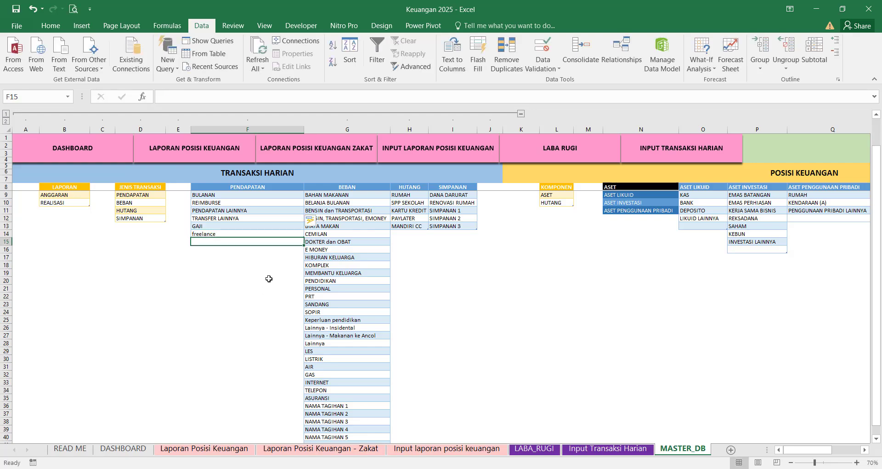
scroll(243, 250, "down", 1)
left_click(242, 251)
scroll(235, 234, "up", 1)
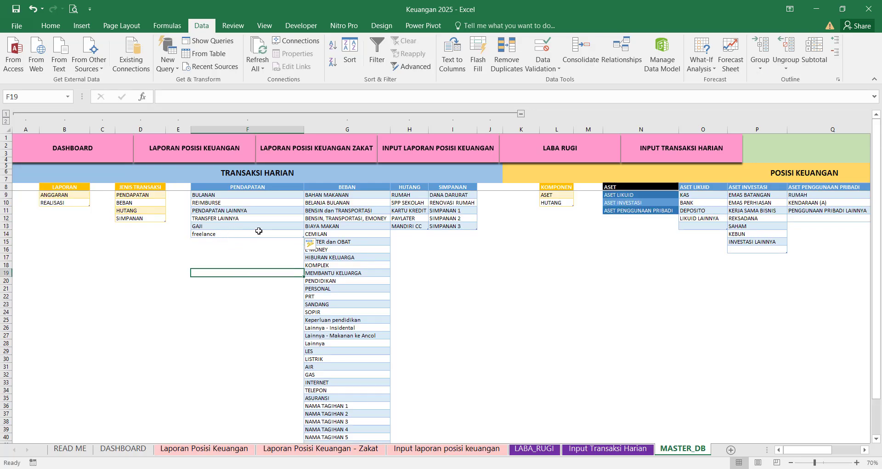
- Add entry data freelance as a new expense category in G45, below NAMA TAGIHAN 9 in the BEBAN list
left_click(349, 203)
scroll(350, 230, "down", 5)
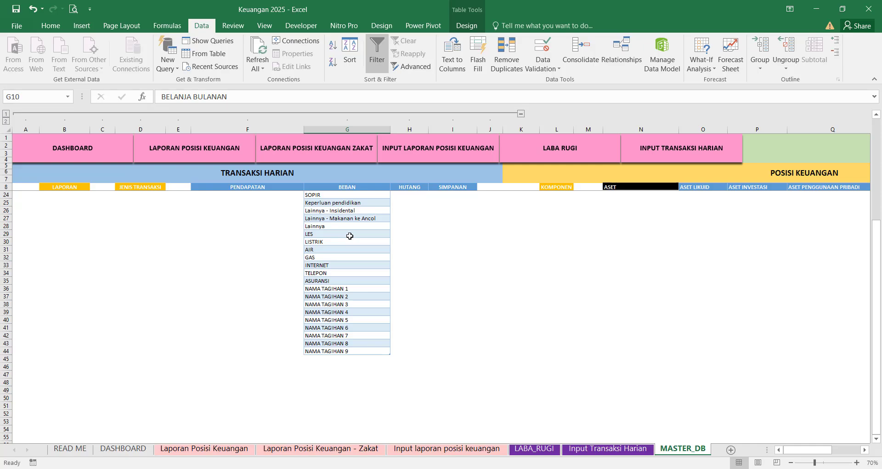
scroll(349, 236, "up", 2)
scroll(366, 351, "down", 2)
left_click(334, 360)
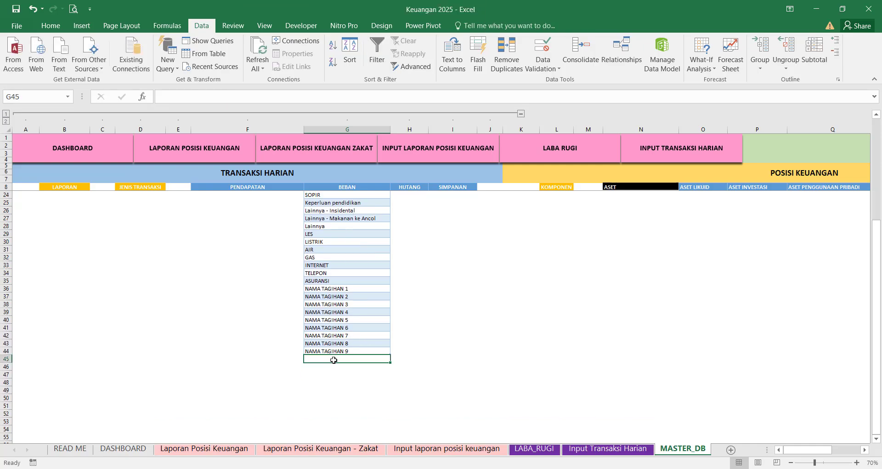
type("fr")
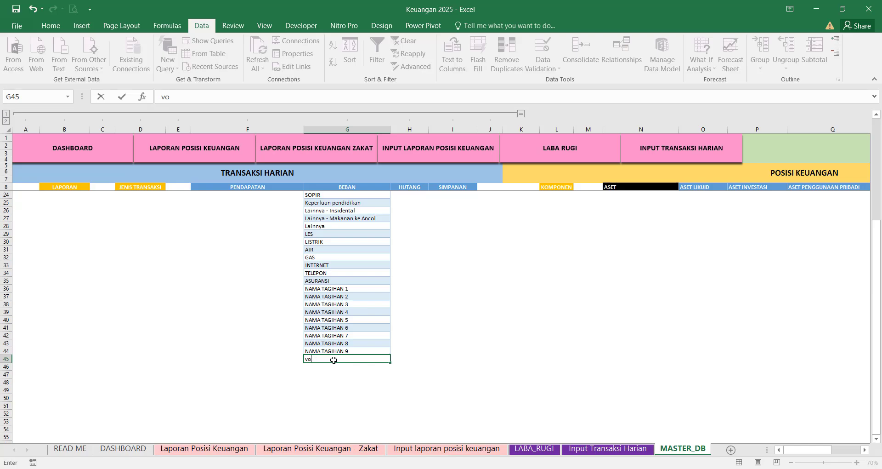
type("en")
type("try data freelance")
key("Return")
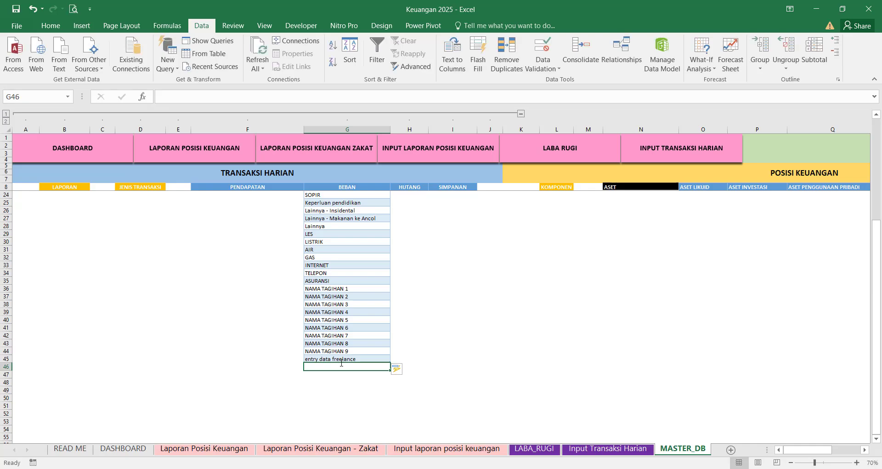
- Review the extended PENDAPATAN and BEBAN category lists on MASTER_DB from their first rows to the newly added entries
left_click(416, 334)
scroll(427, 331, "up", 5)
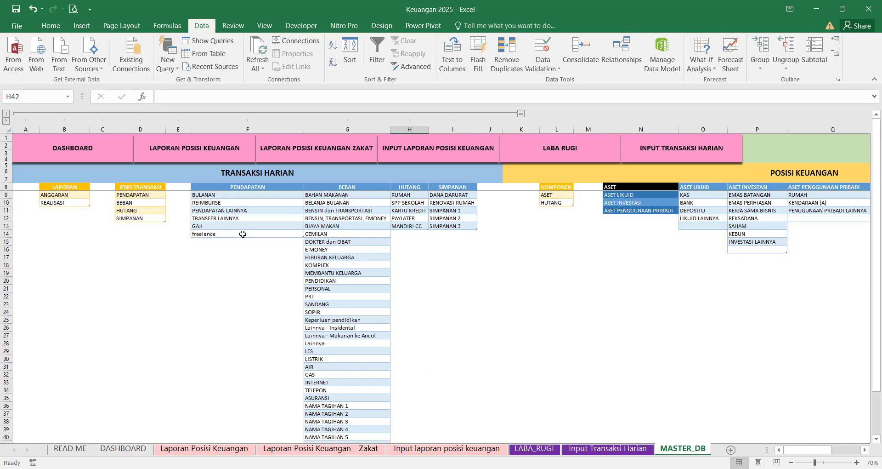
left_click(374, 272)
scroll(308, 282, "down", 1)
scroll(339, 335, "down", 2)
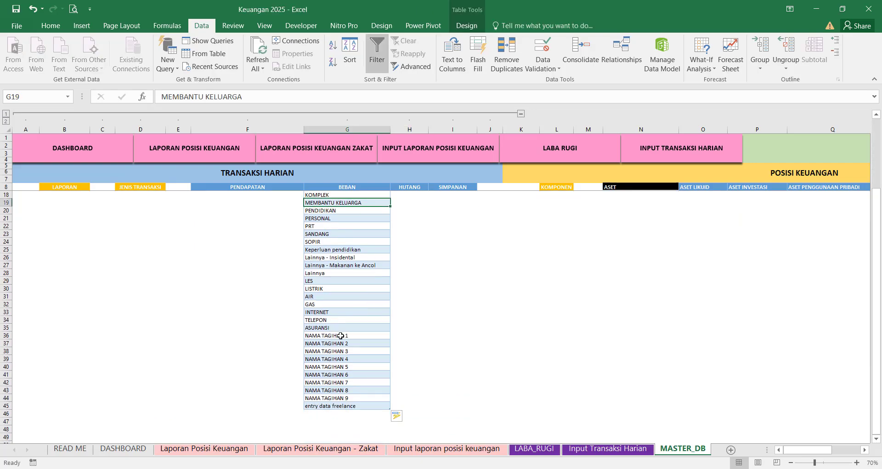
scroll(290, 282, "up", 3)
left_click(255, 208)
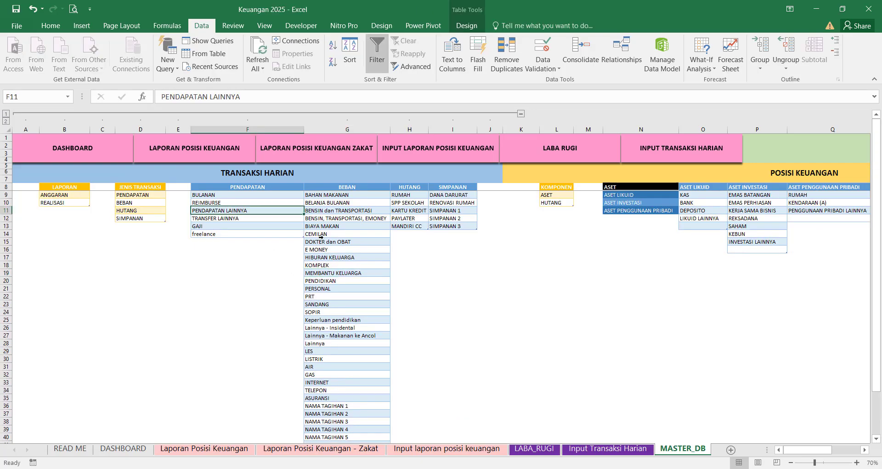
left_click(345, 242)
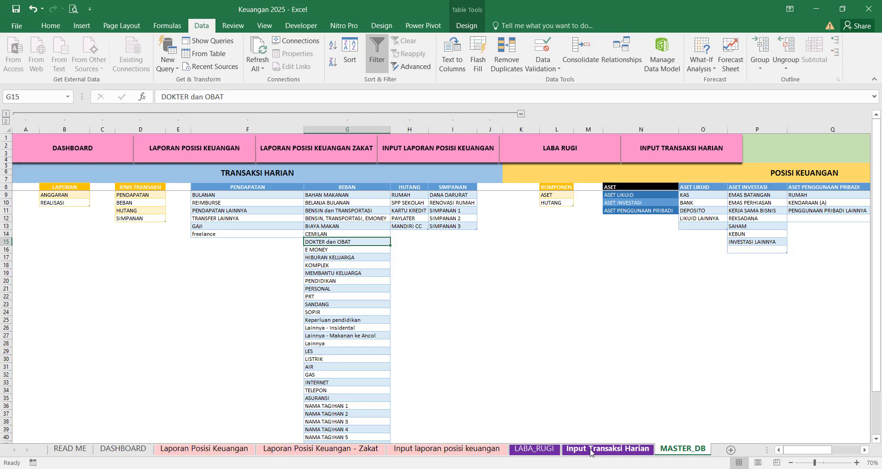
- Refresh all workbook data and review the Laporan Posisi Keuangan, Zakat, Input laporan posisi keuangan and LABA_RUGI sheets
left_click(257, 47)
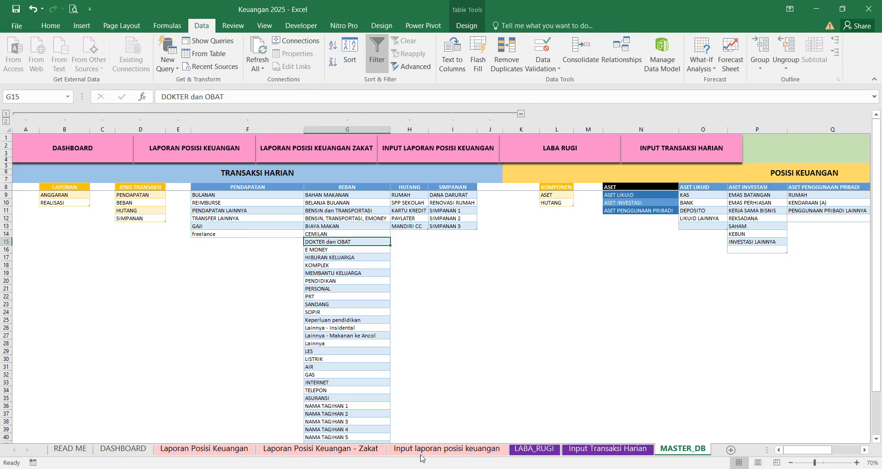
left_click(226, 448)
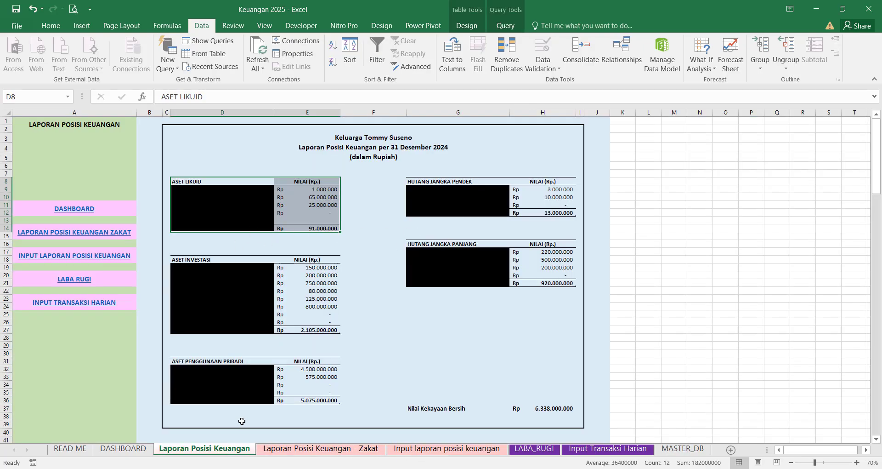
left_click(301, 453)
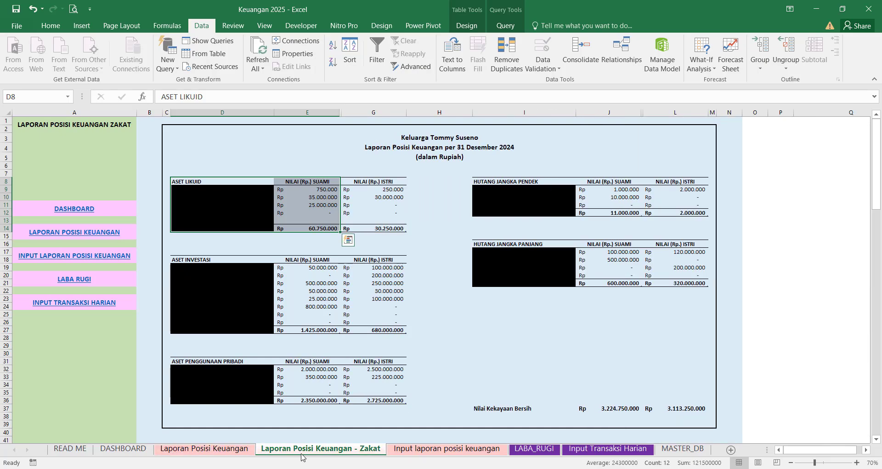
left_click(426, 453)
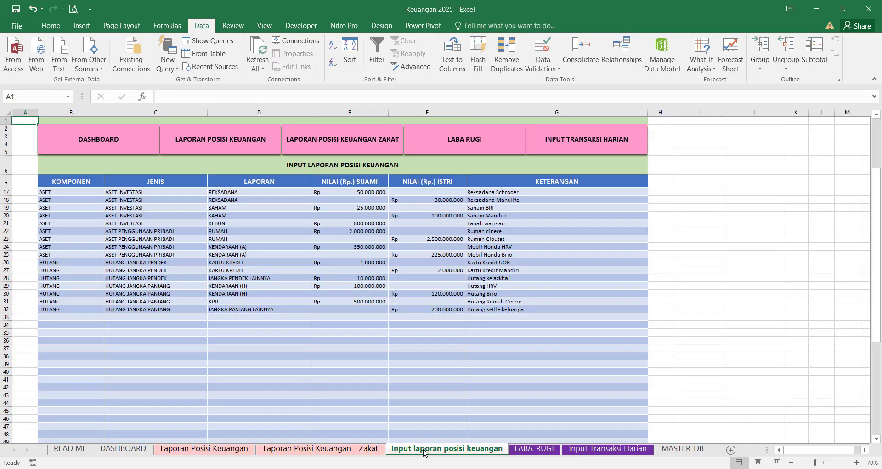
left_click(534, 449)
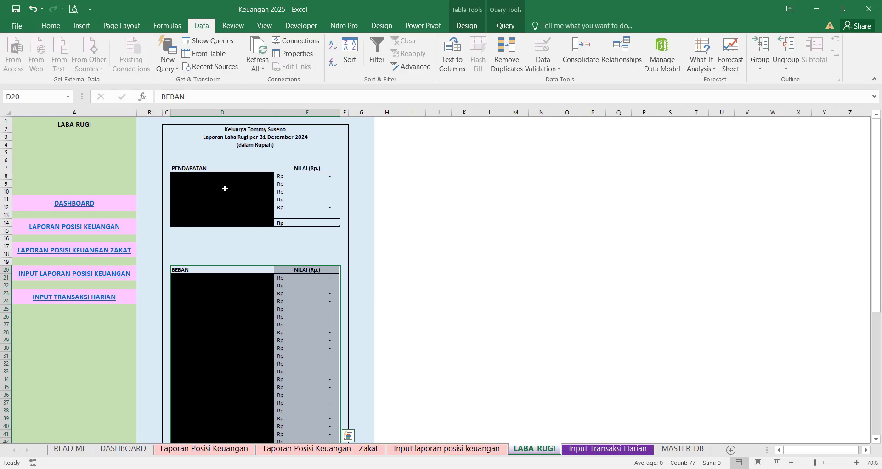
left_click(261, 49)
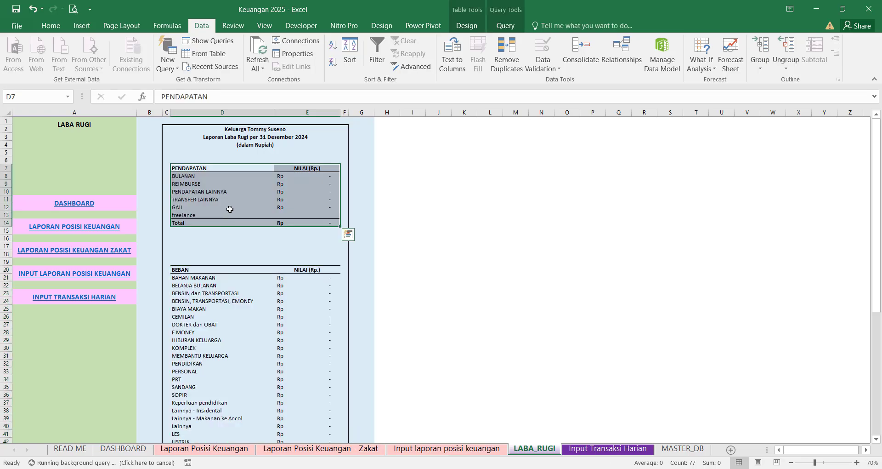
left_click(587, 452)
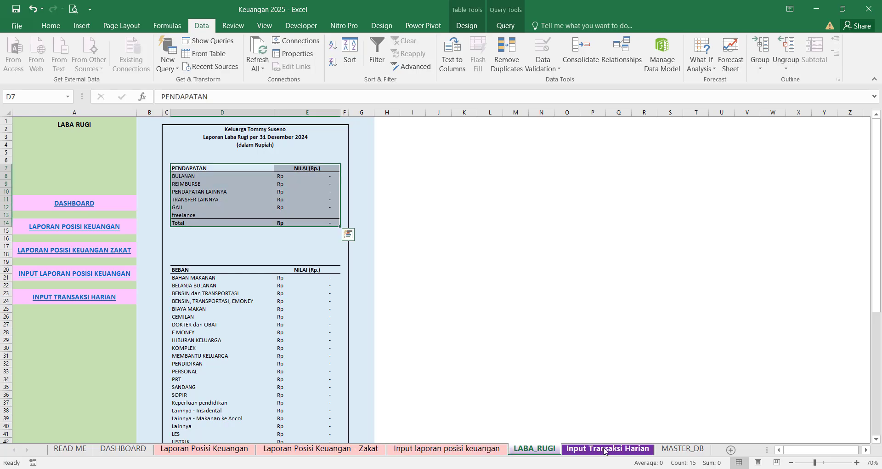
- Recheck the freelance entry in F14 and the entry data freelance entry in G45 on the MASTER_DB sheet
left_click(683, 448)
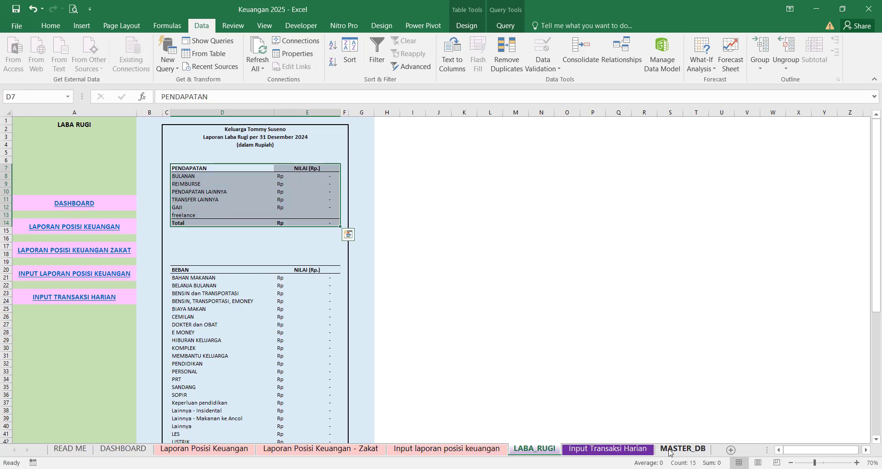
left_click(239, 233)
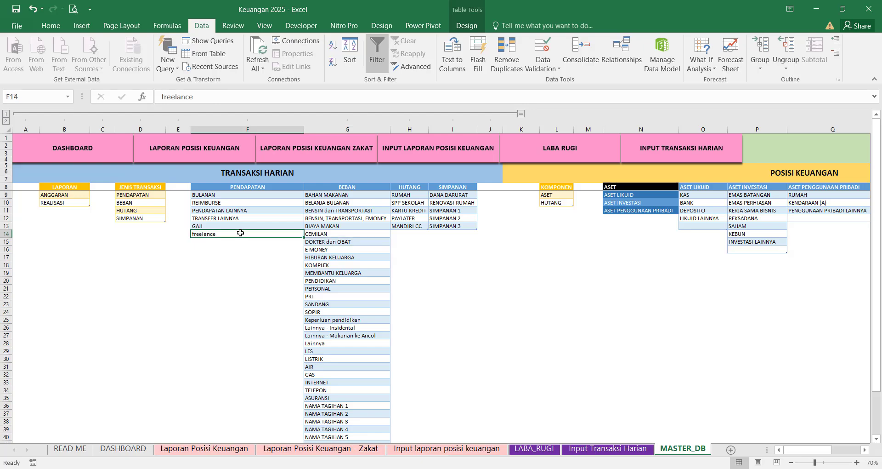
left_click(330, 249)
scroll(342, 303, "down", 5)
left_click(338, 360)
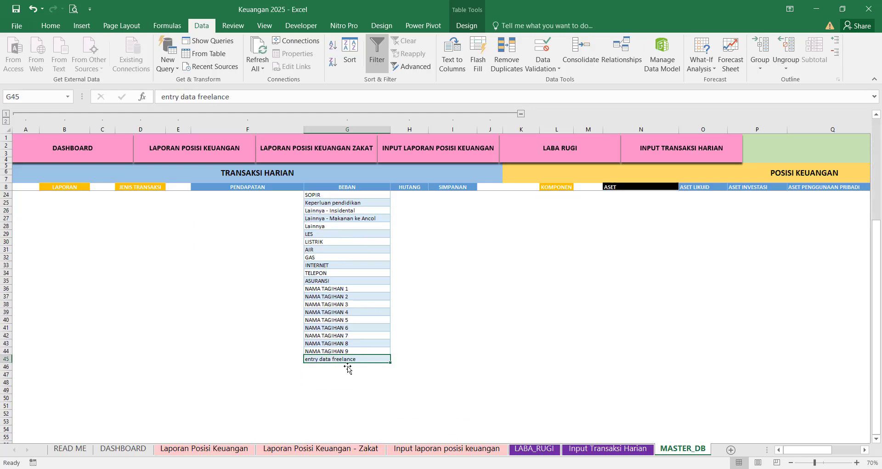
scroll(276, 322, "up", 5)
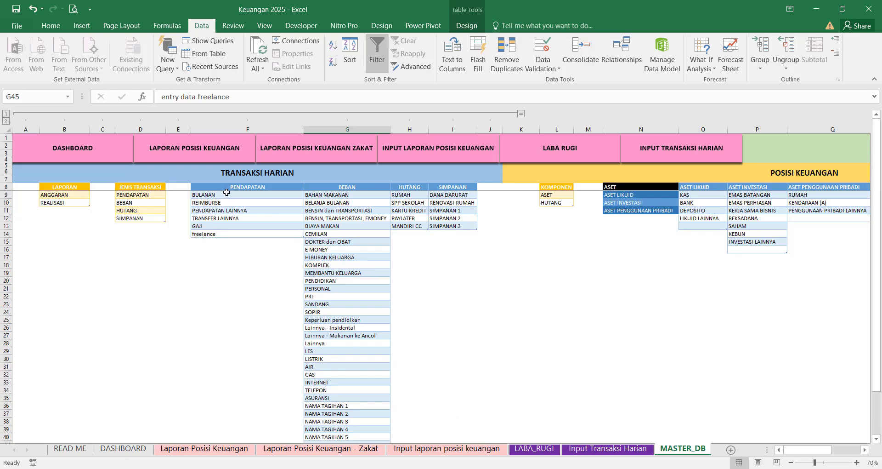
- Go to the first empty TANGGAL cell, C29, on the Input Transaksi Harian sheet
left_click(598, 449)
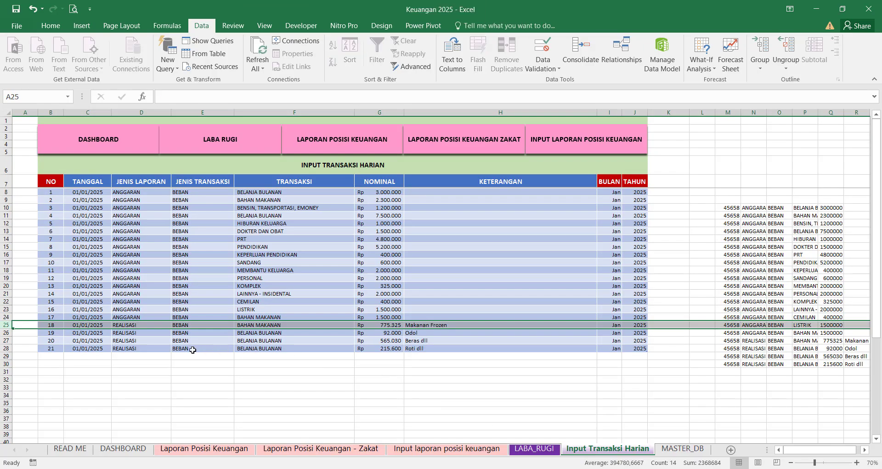
left_click(86, 357)
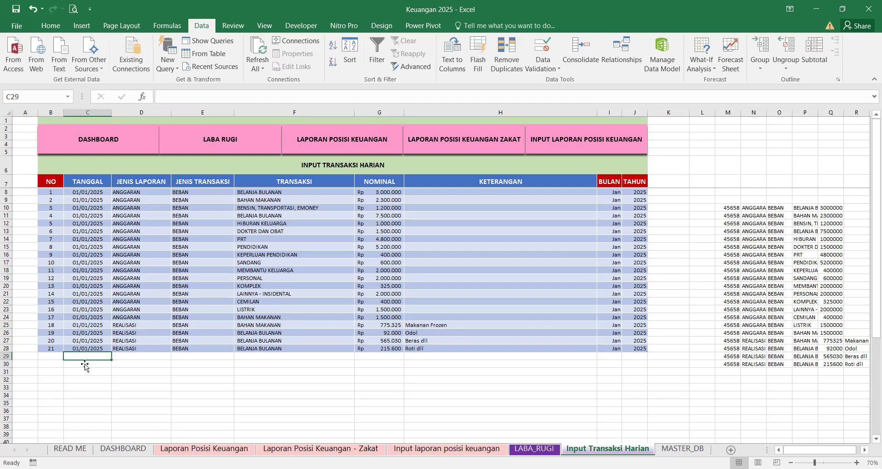
- Try extending the transaction table by filling the NO formula from B28 down to B36, and undo the fill
left_click(56, 349)
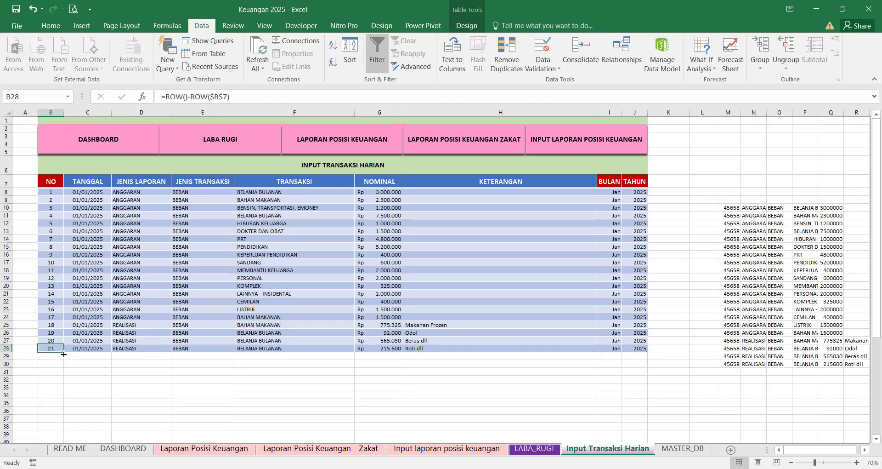
left_click_drag(64, 354, 64, 416)
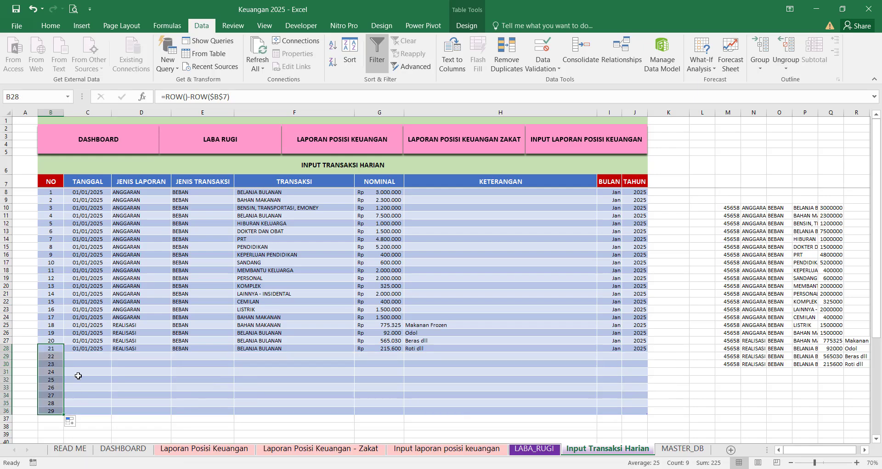
key("ctrl+z")
- Start a new transaction row by entering the date 01/01/2025 in C29, directly below the last table row
left_click(79, 357)
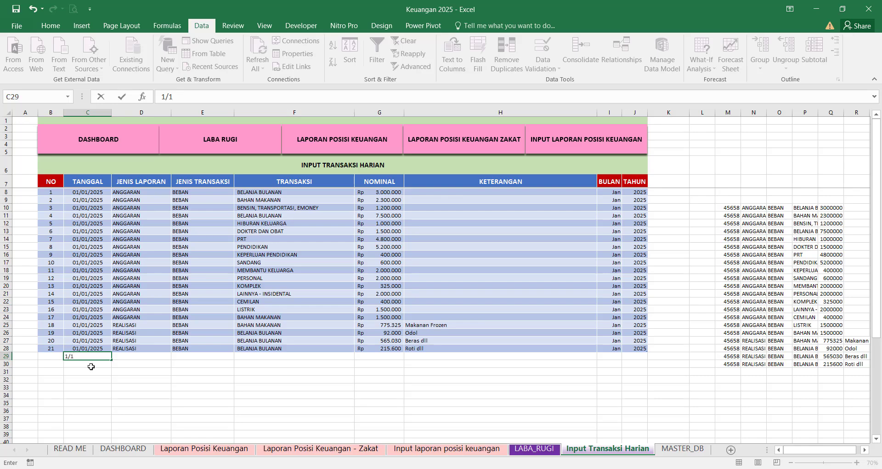
type("5")
key("Return")
key("Right")
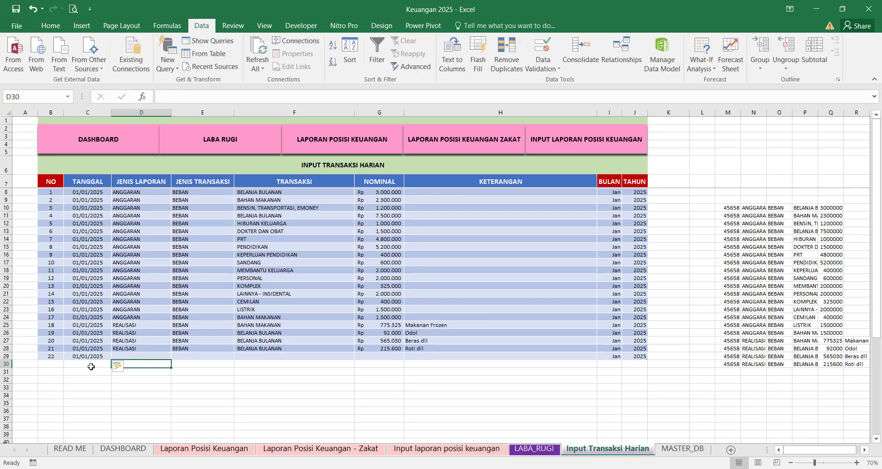
scroll(92, 358, "down", 2)
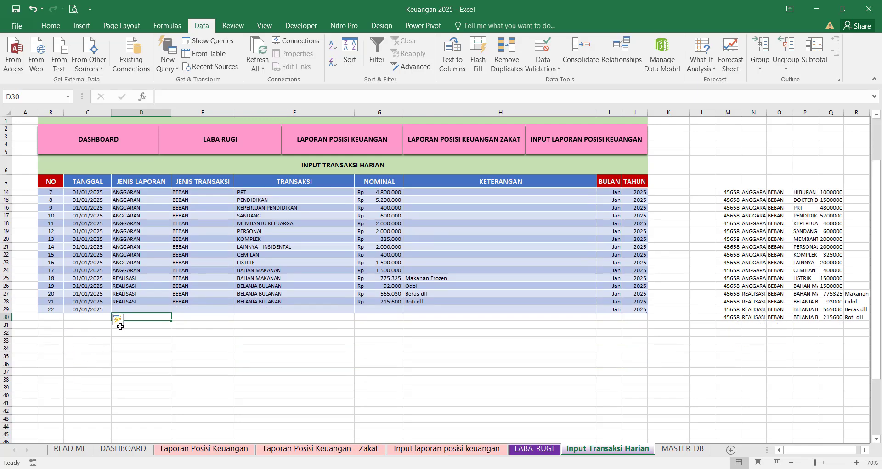
left_click(58, 309)
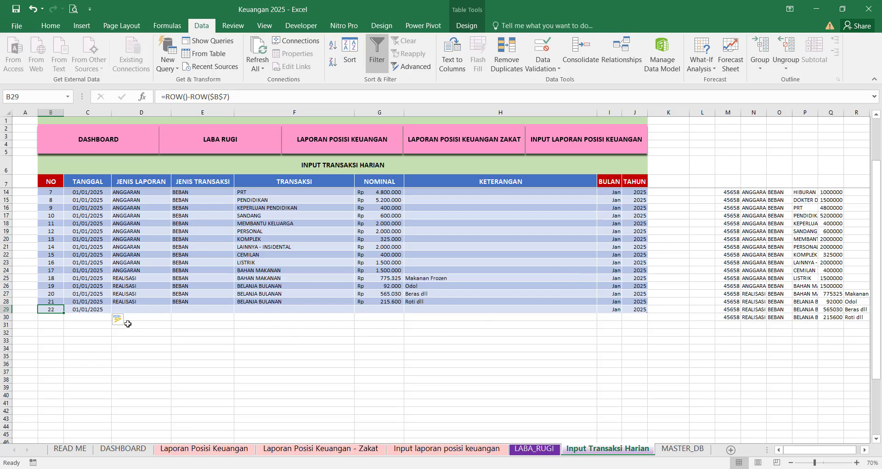
- Set JENIS LAPORAN of the new transaction in row 29 to REALISASI and move on to its JENIS TRANSAKSI cell
left_click(131, 309)
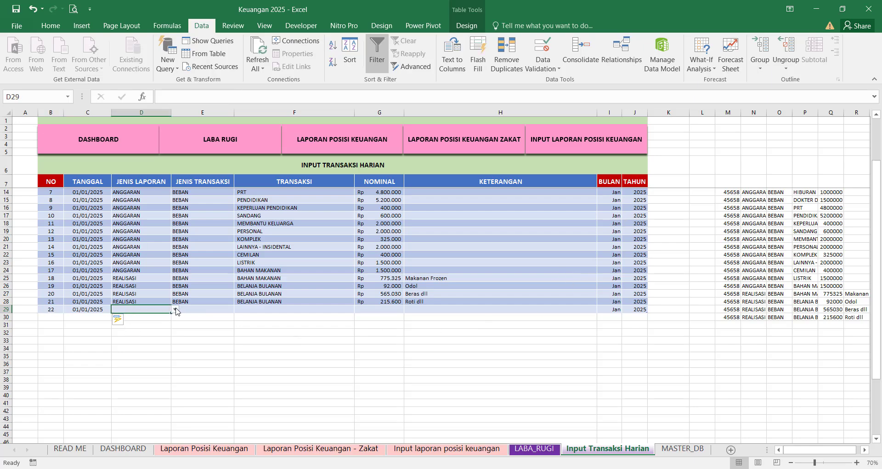
left_click(174, 310)
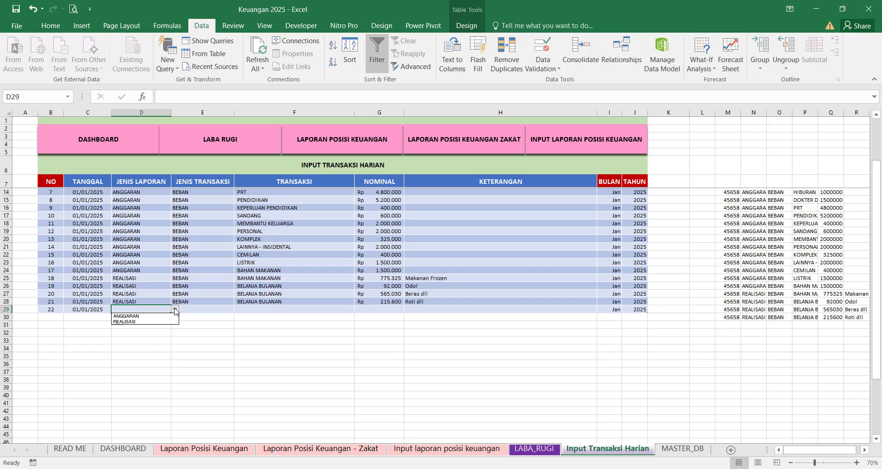
left_click(153, 321)
left_click(220, 309)
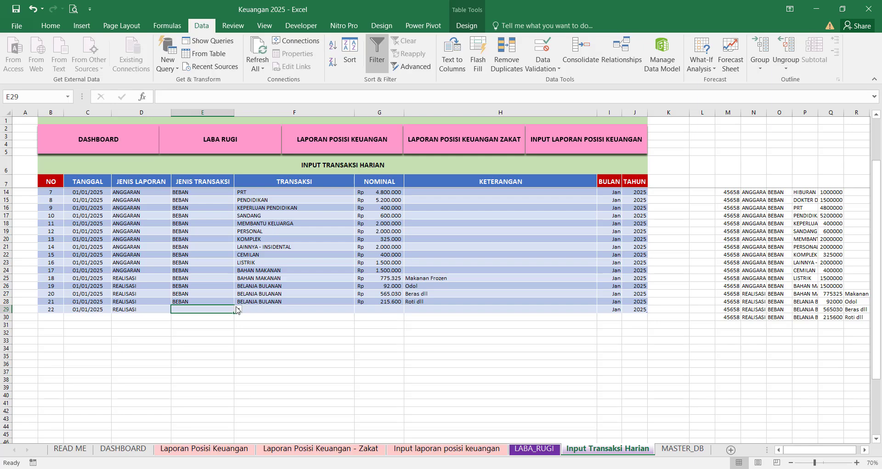
- Set JENIS TRANSAKSI to PENDAPATAN and TRANSAKSI to freelance for the new transaction in row 29
left_click(238, 311)
left_click(225, 316)
left_click(278, 306)
left_click(359, 310)
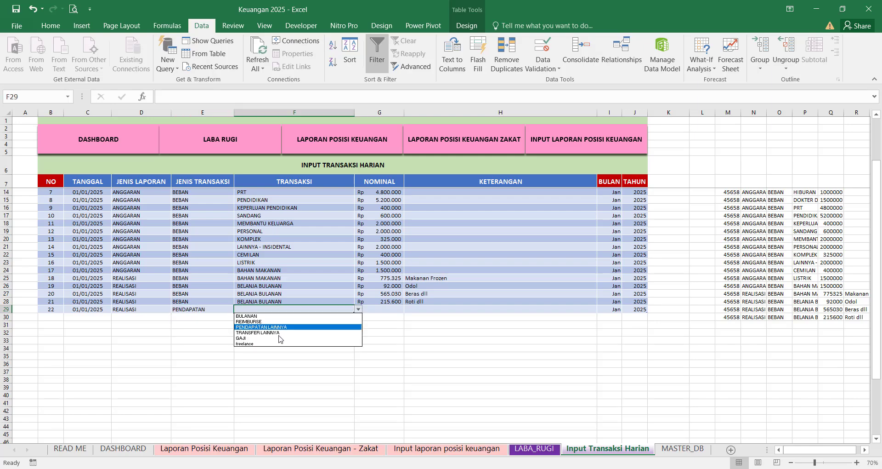
left_click(256, 344)
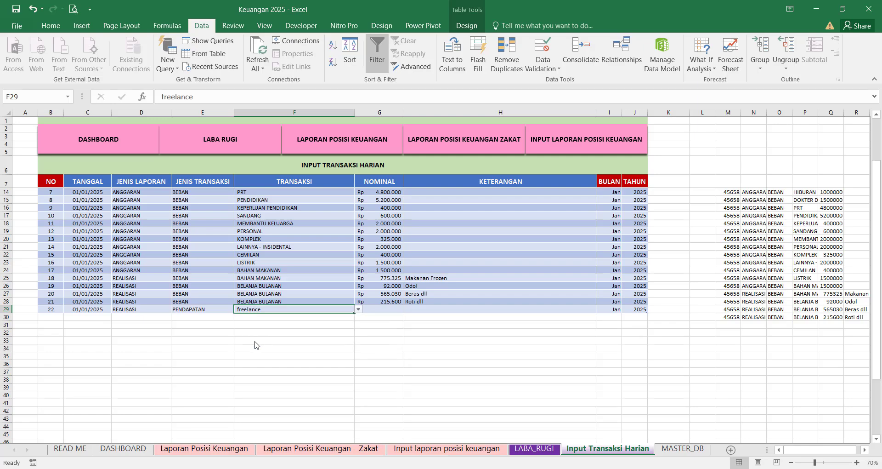
- Enter 100000 as the NOMINAL and fastwork as the KETERANGAN of the freelance transaction in row 29
left_click(384, 310)
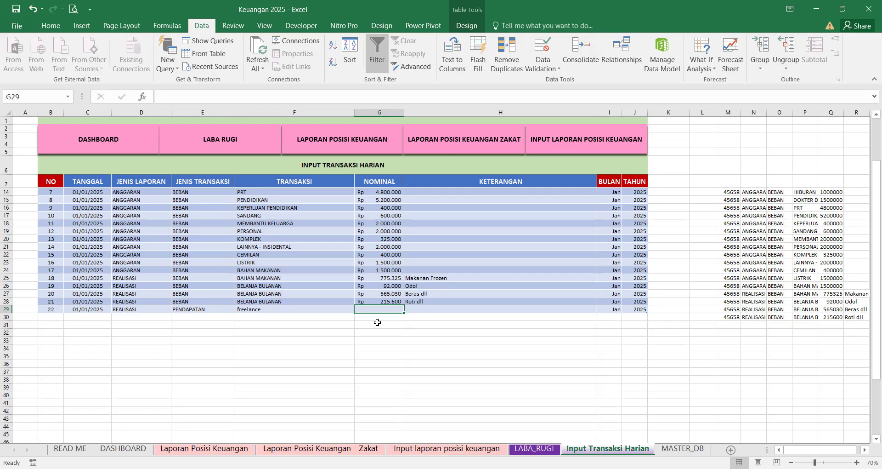
type("100000")
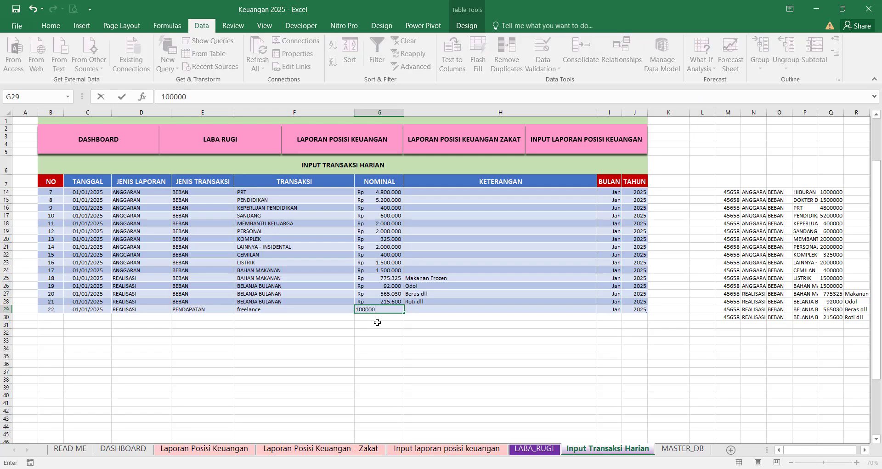
key("Tab")
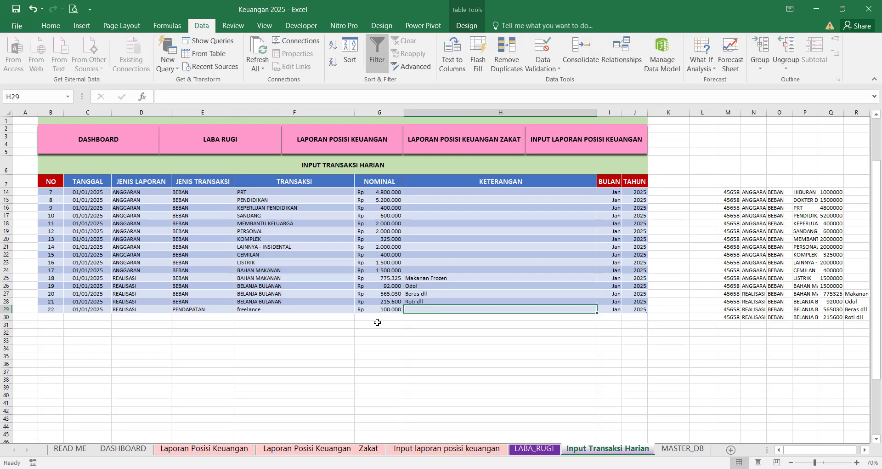
type("fastwork")
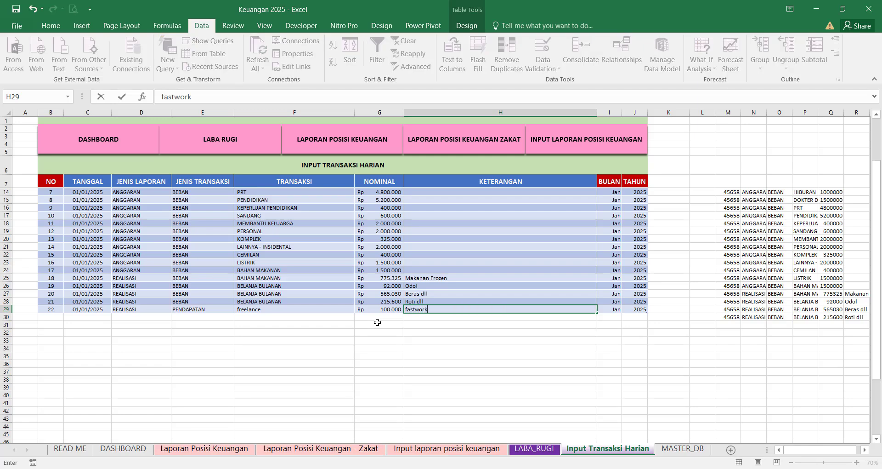
key("Return")
- Extend the transaction table by one row by filling the NO formula from B29 down to B30
key("Left")
key("Left")
key("Left")
key("Left")
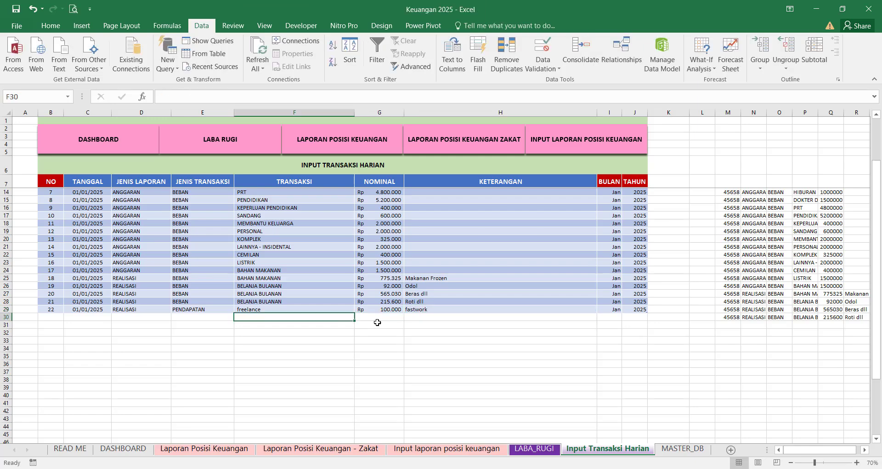
key("Left")
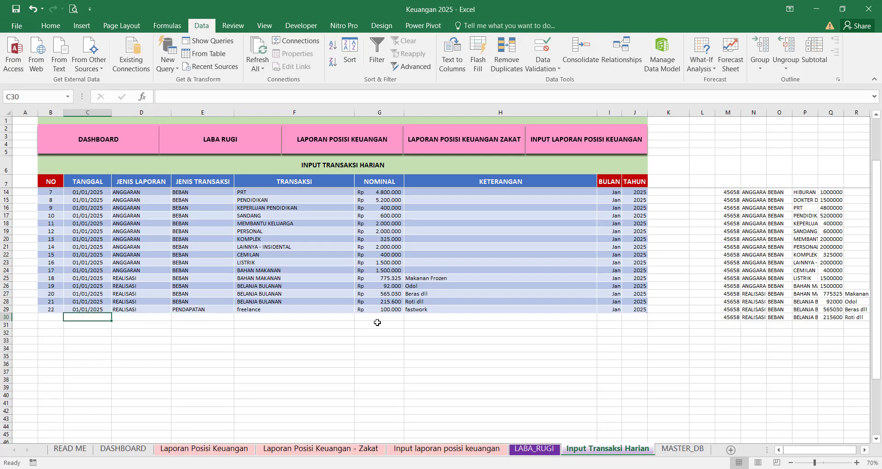
left_click(51, 308)
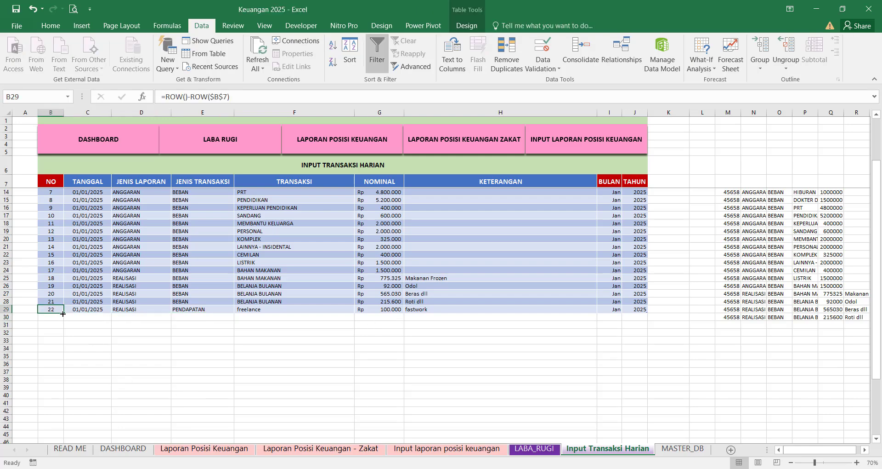
left_click_drag(63, 313, 63, 321)
- Copy the date 01/01/2025 from C29 into the TANGGAL cell C30 of the new row
left_click(94, 316)
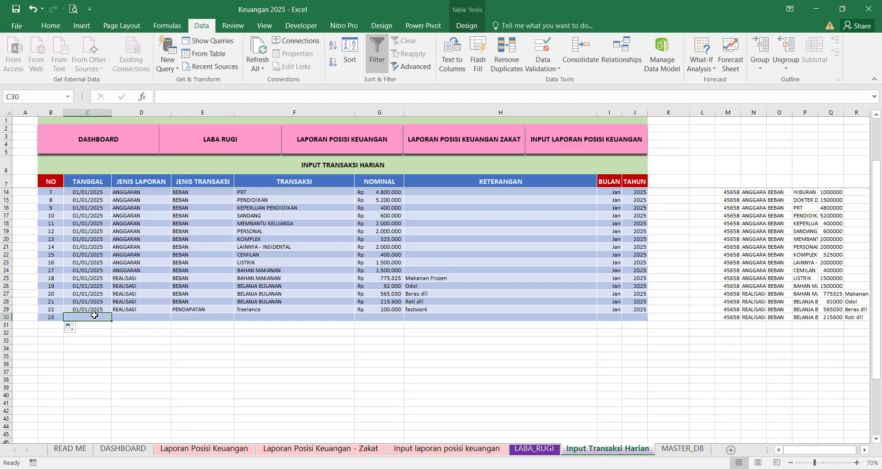
left_click(98, 309)
key("ctrl+c")
left_click(99, 318)
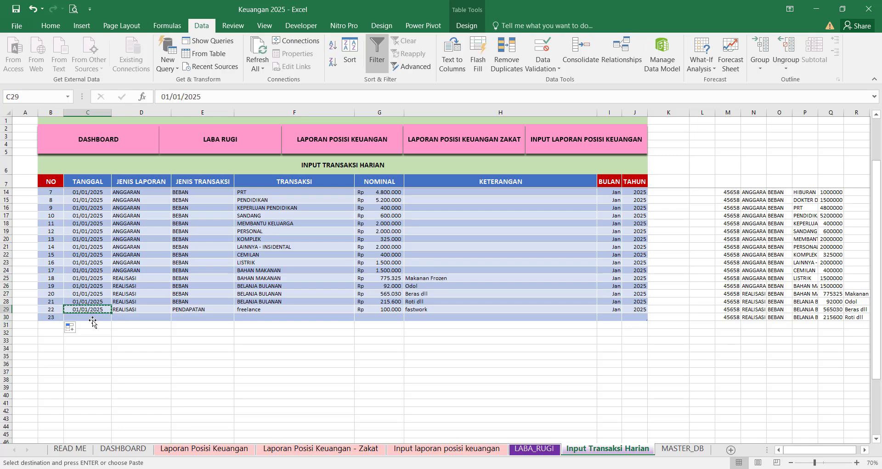
key("ctrl+v")
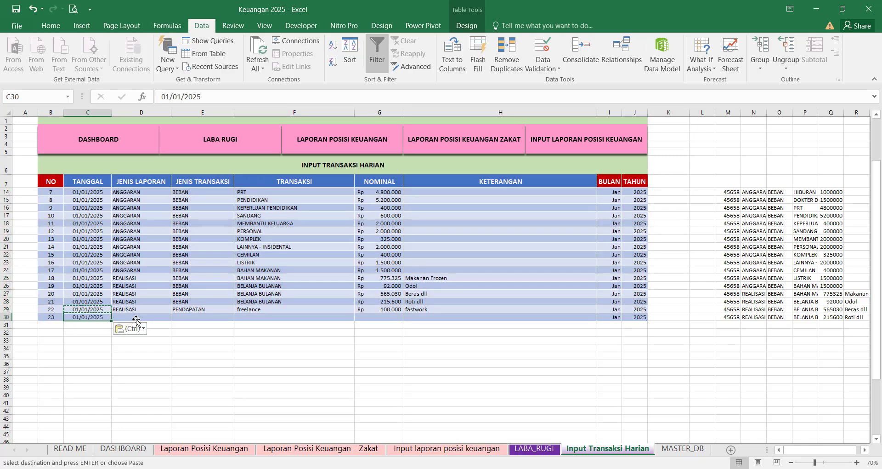
- Set JENIS LAPORAN to REALISASI and JENIS TRANSAKSI to BEBAN for the transaction in row 30
left_click(144, 316)
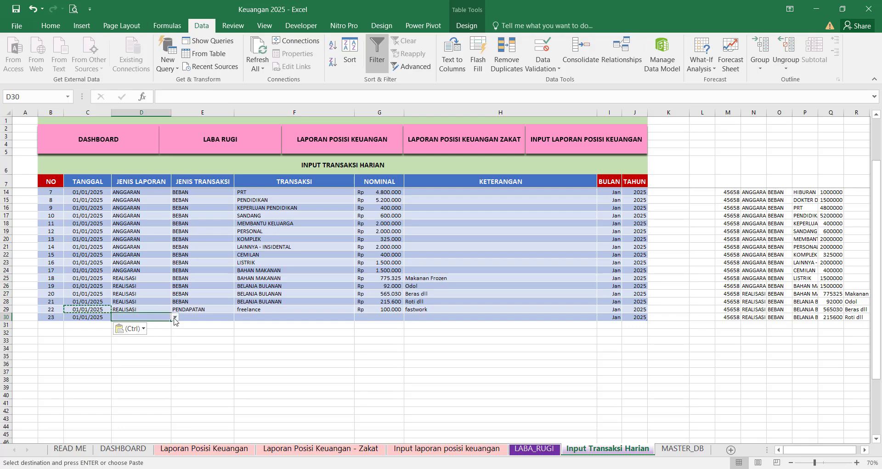
left_click(175, 317)
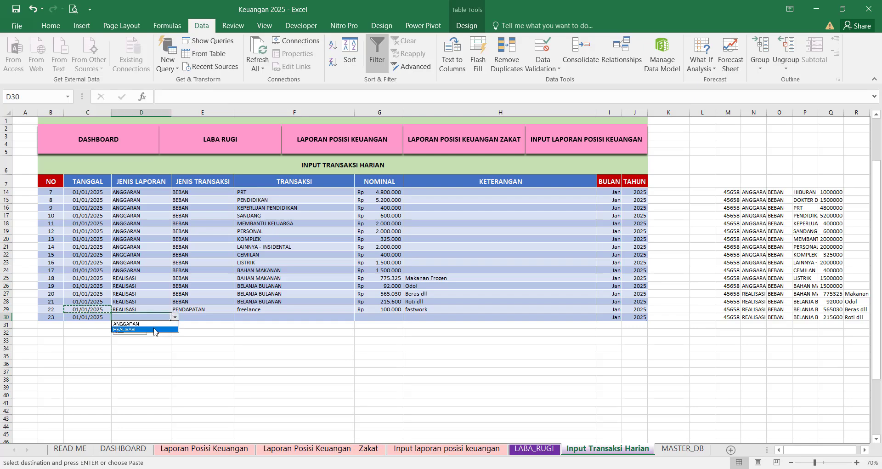
left_click(154, 330)
left_click(202, 317)
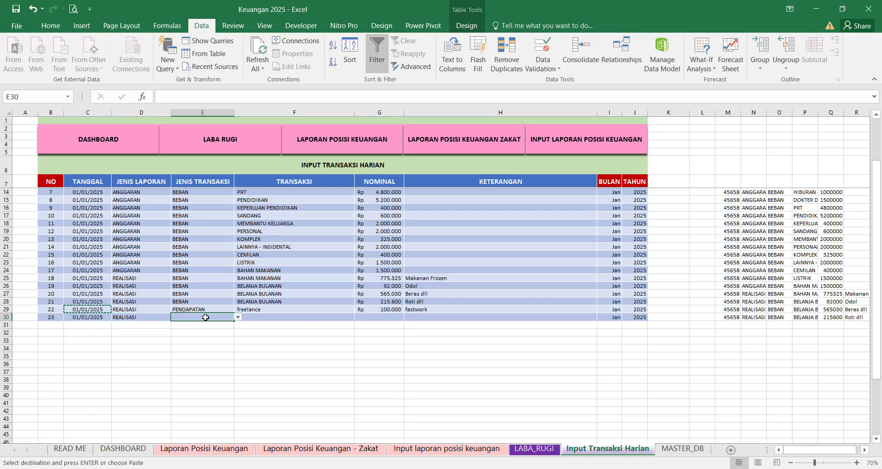
left_click(238, 317)
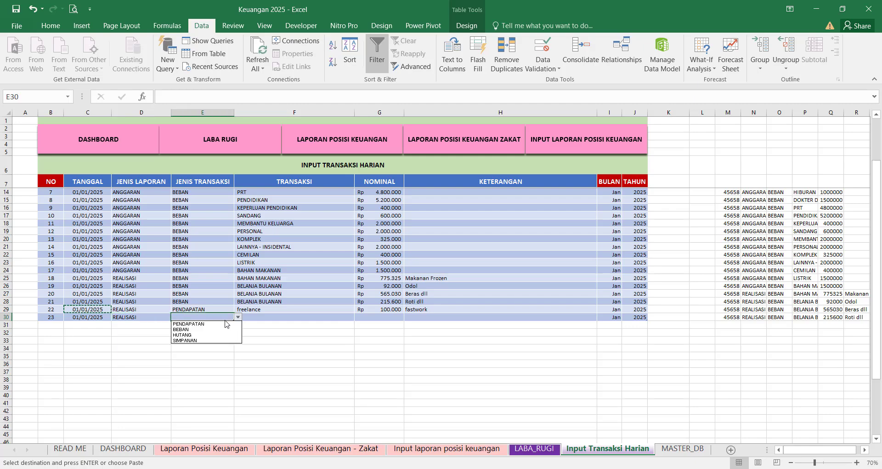
left_click(218, 326)
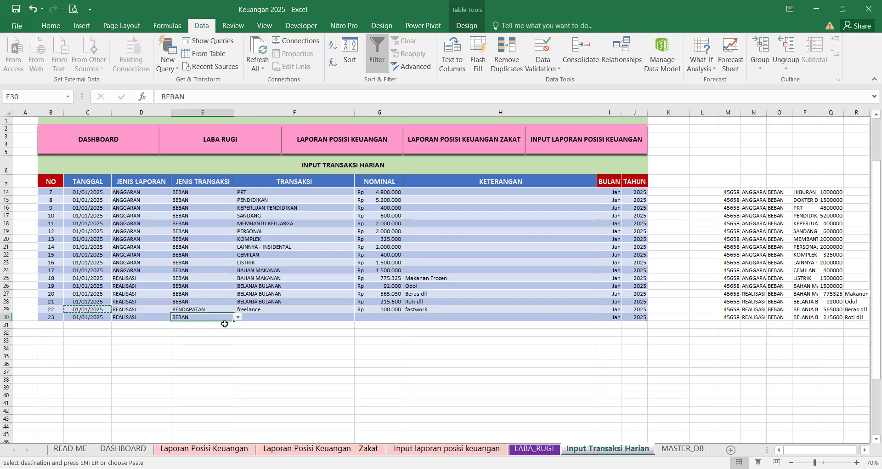
- Set the TRANSAKSI of row 30 to entry data freelance, the last entry of its category list
left_click(293, 317)
left_click(359, 318)
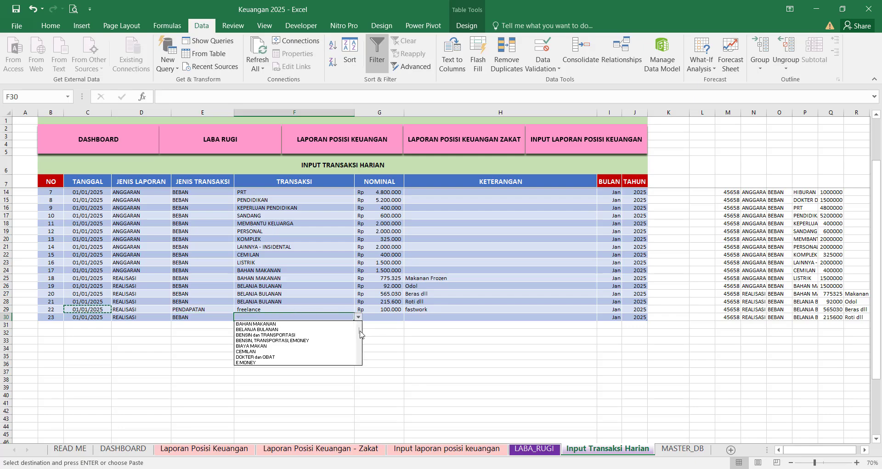
left_click_drag(360, 331, 360, 370)
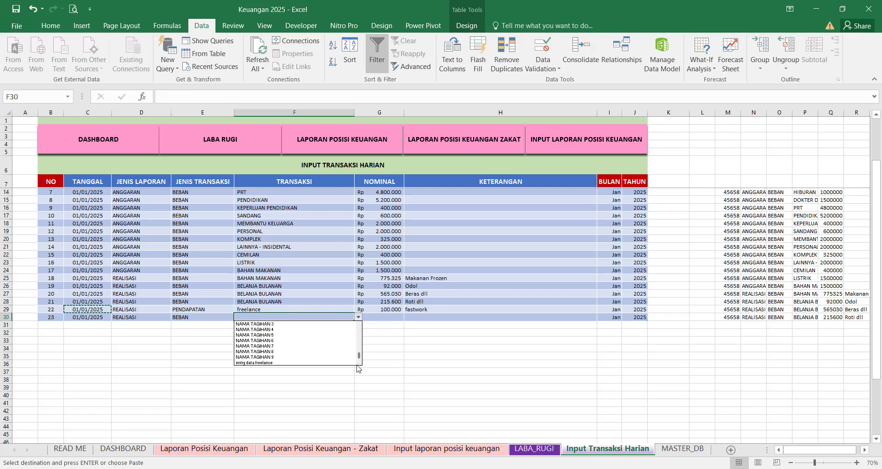
left_click(273, 362)
left_click(315, 363)
- Enter 50000 as the NOMINAL and jasa input data as the KETERANGAN of the transaction in row 30
left_click(381, 316)
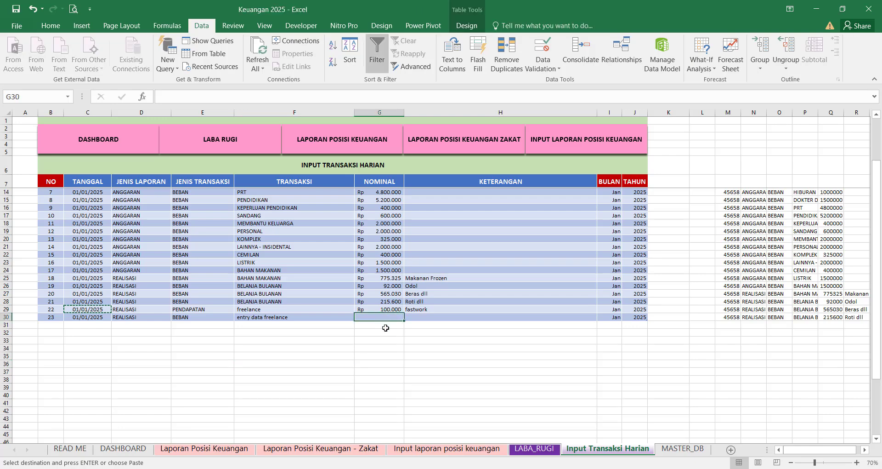
type("50000")
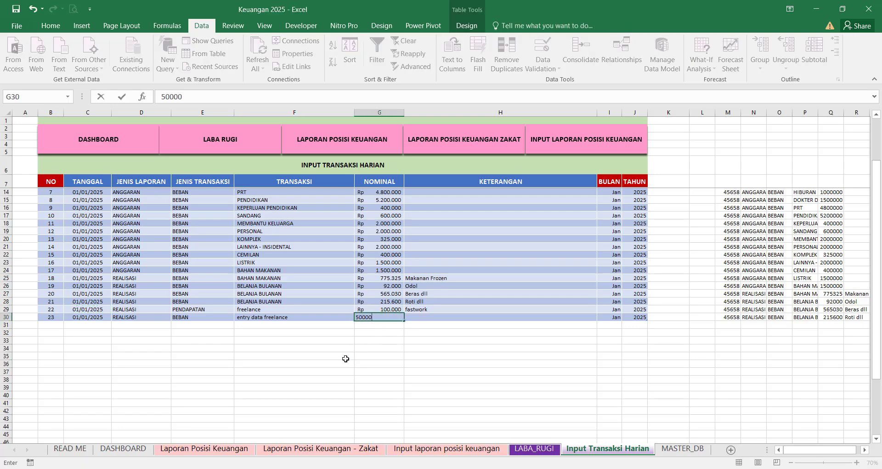
key("Return")
key("Up")
key("Right")
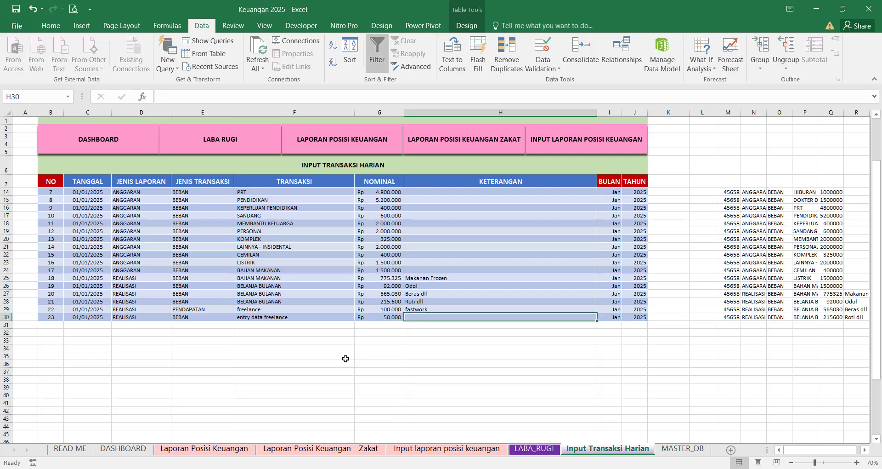
type("jasa input data")
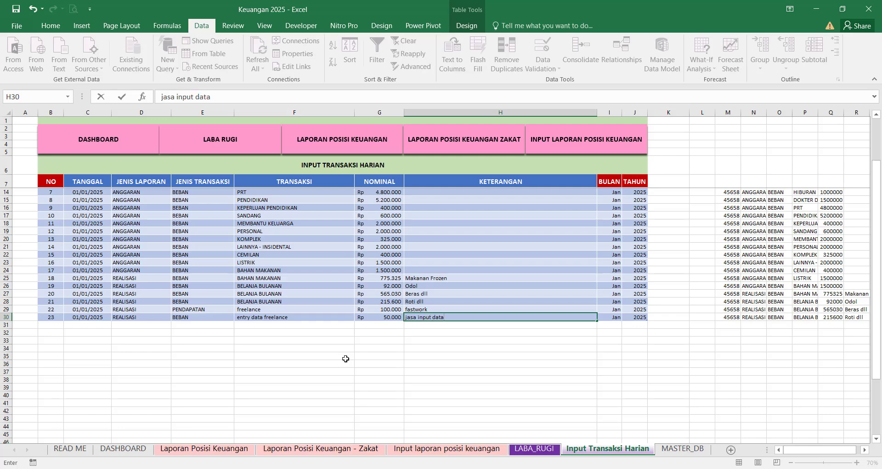
key("Return")
key("Return")
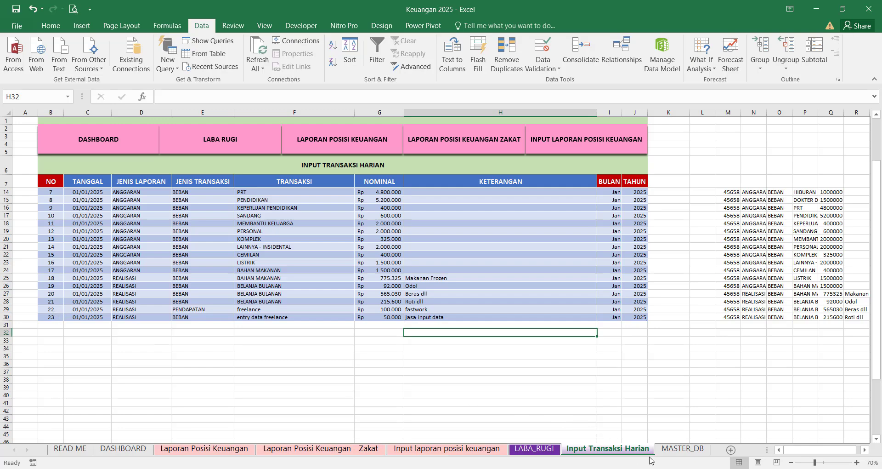
- Delete the freelance table row, F14, from the PENDAPATAN list on the MASTER_DB sheet
left_click(682, 448)
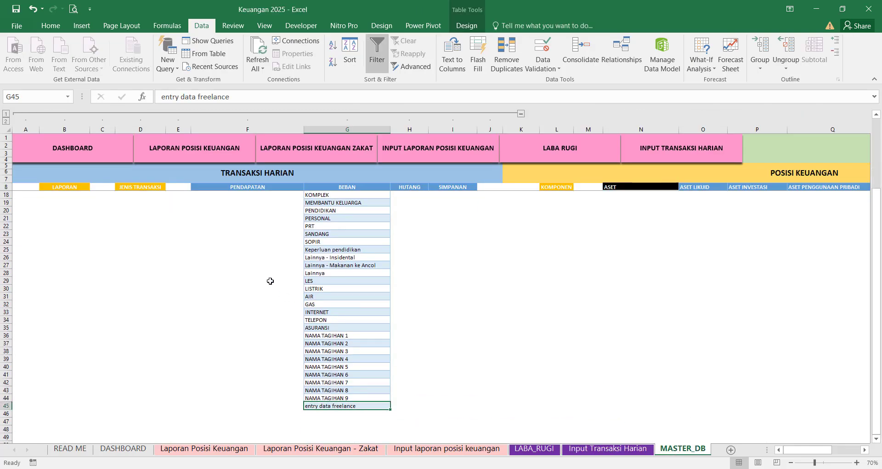
left_click(270, 235)
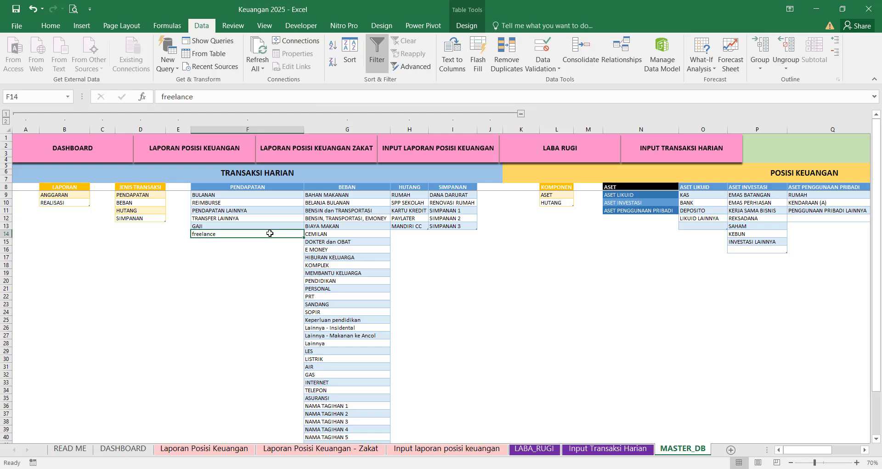
right_click(263, 234)
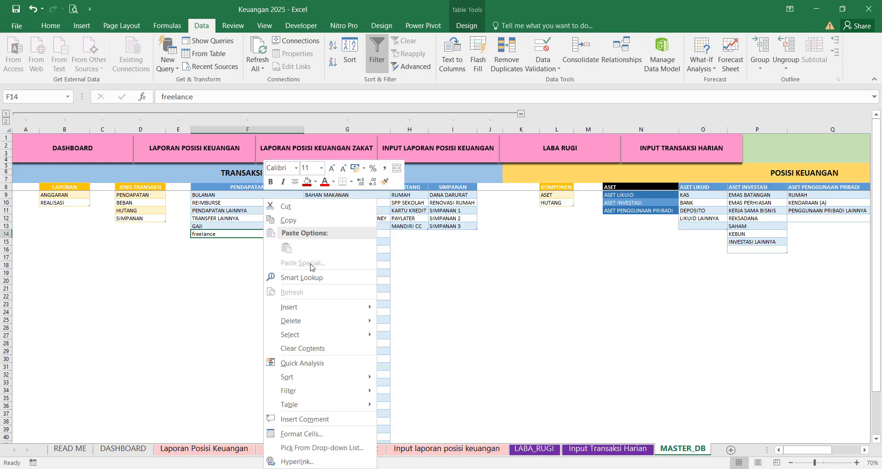
mouse_move(317, 321)
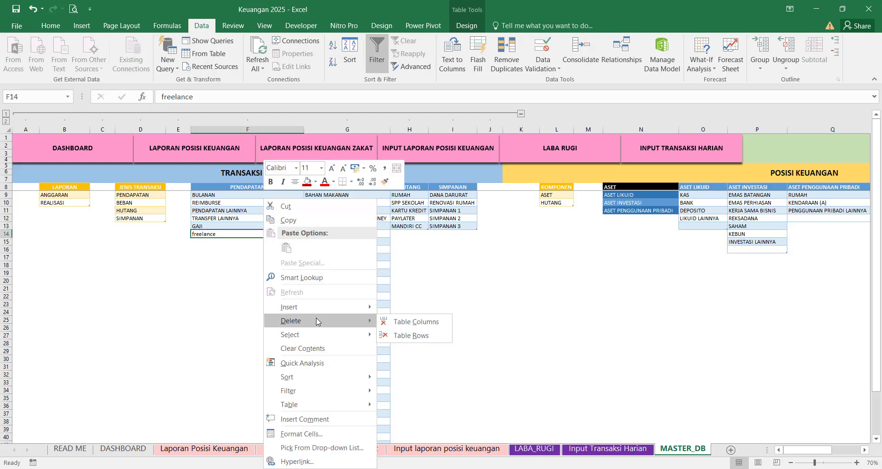
left_click(392, 335)
left_click(272, 287)
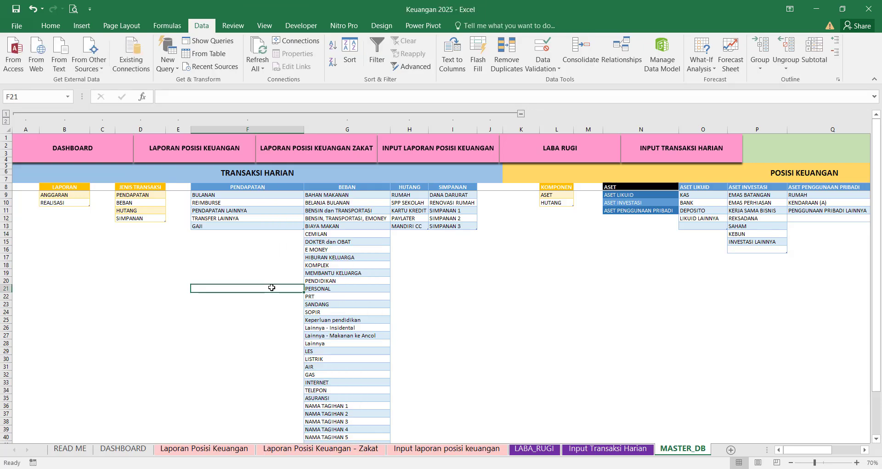
- Try removing entry data freelance by clearing G45 and shrinking the BEBAN table to end at row 44, and undo both changes
scroll(281, 273, "down", 5)
left_click(341, 359)
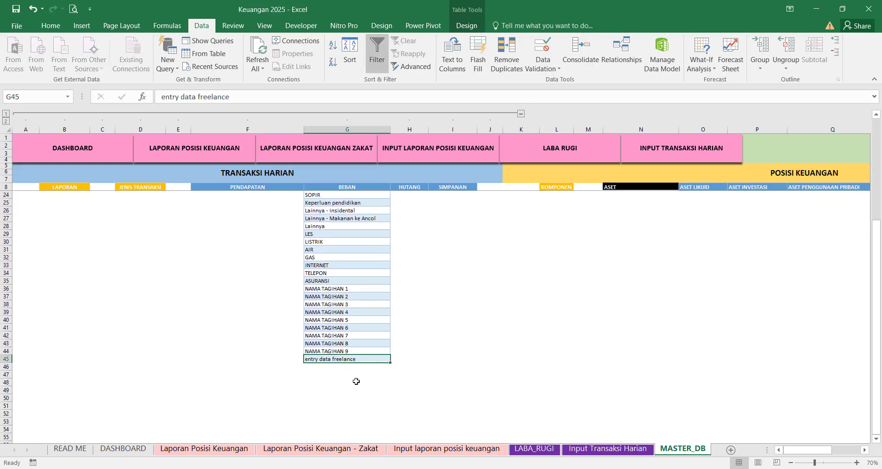
key("Delete")
left_click(365, 378)
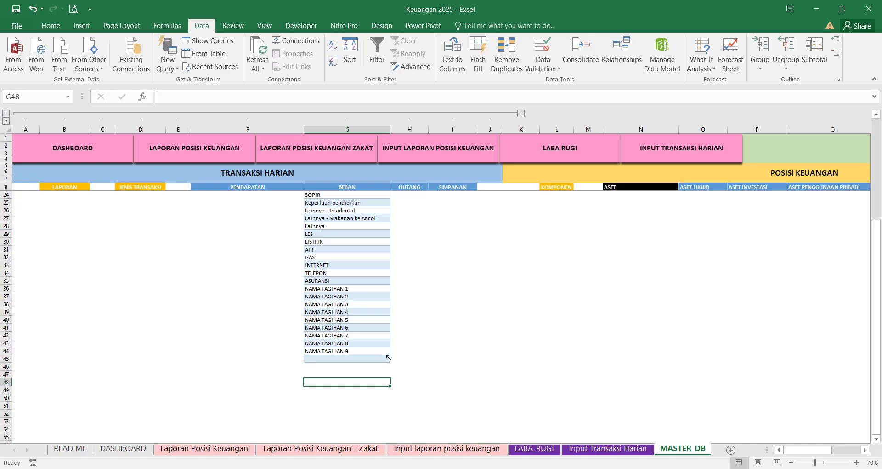
left_click_drag(389, 358, 390, 353)
left_click(454, 366)
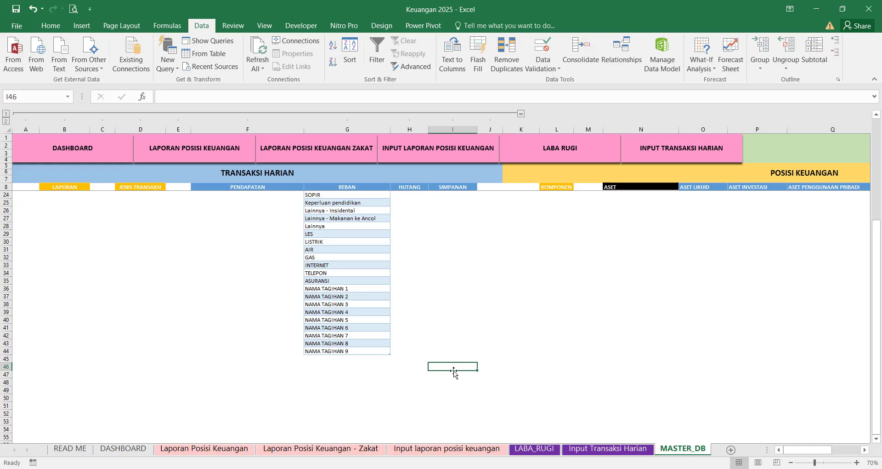
key("ctrl+z")
key("ctrl+z")
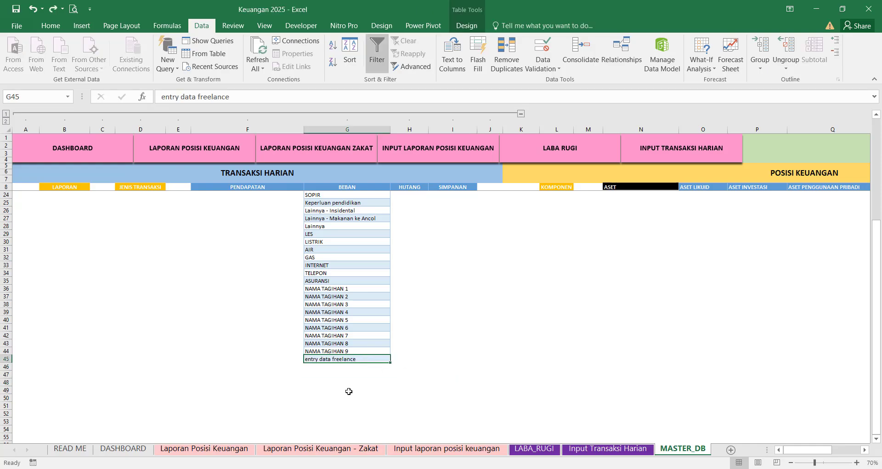
- Delete the entry data freelance table row, G45, from the BEBAN list on the MASTER_DB sheet
left_click(349, 391)
left_click(351, 360)
right_click(353, 359)
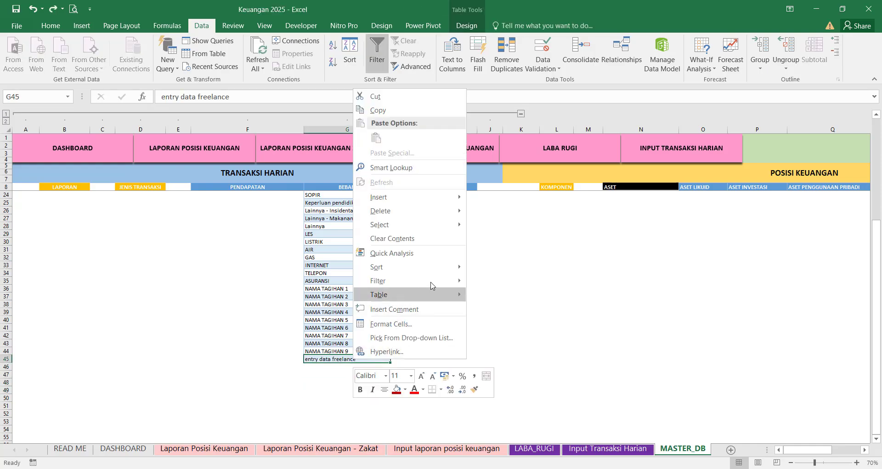
mouse_move(441, 211)
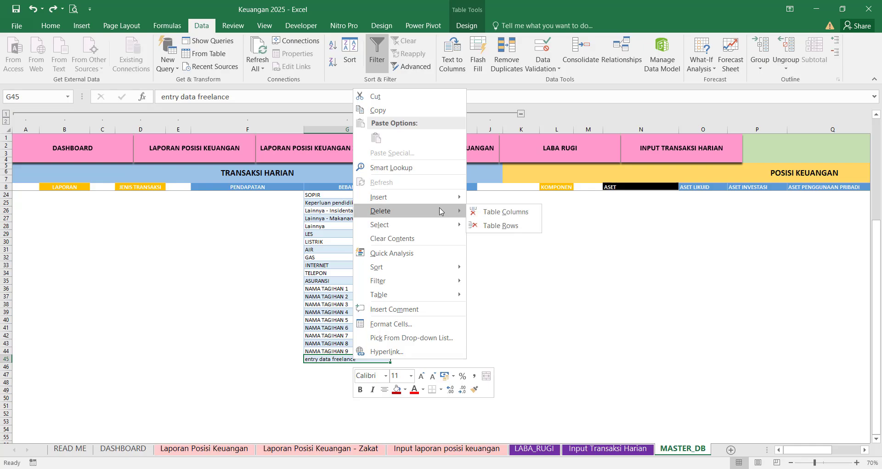
left_click(488, 225)
left_click(482, 301)
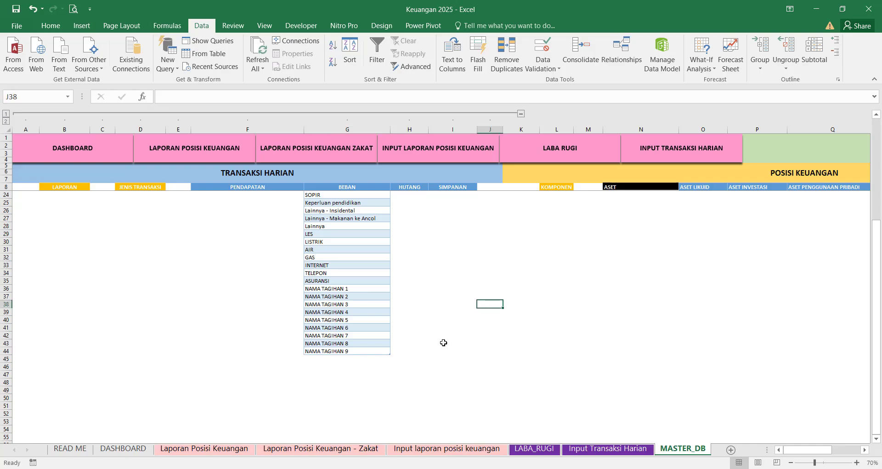
- Refresh all data in the workbook
scroll(441, 342, "up", 5)
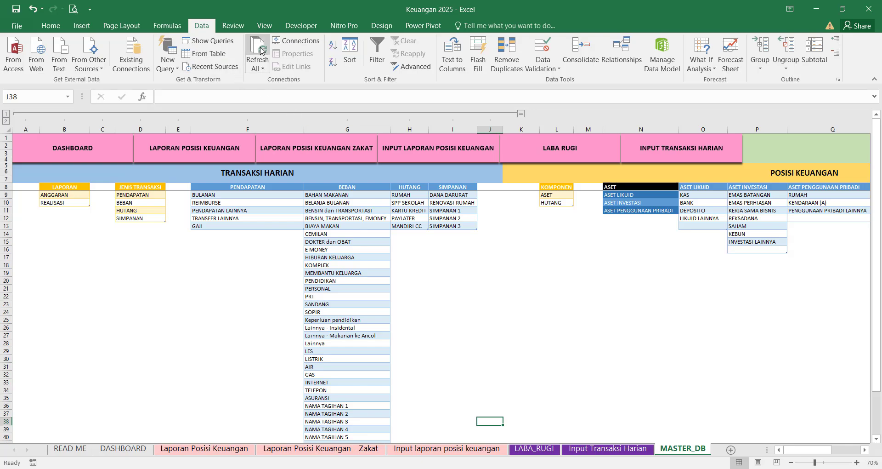
left_click(258, 52)
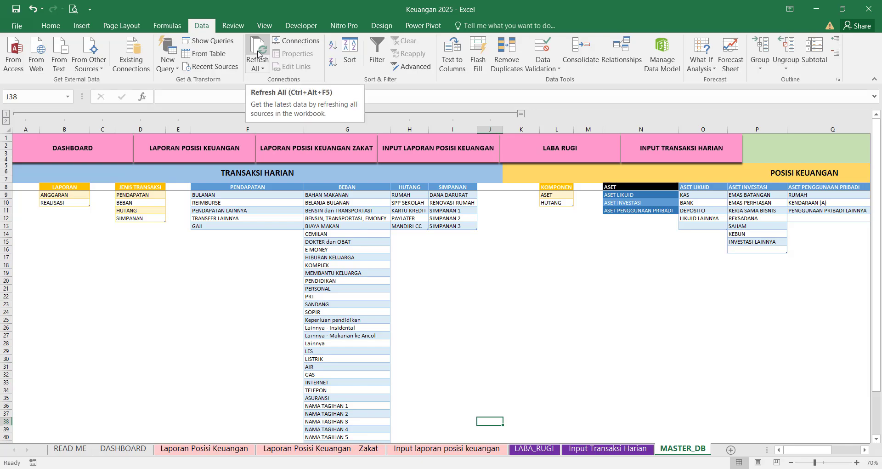
left_click(258, 52)
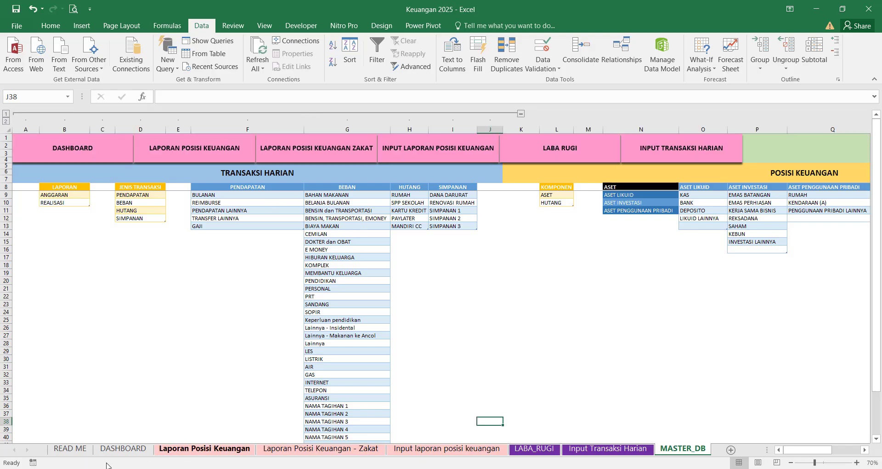
left_click(259, 49)
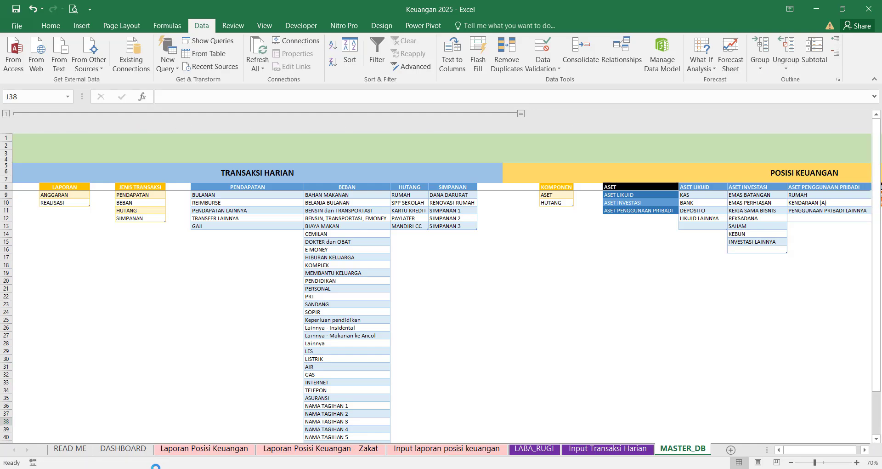
- On the Input Transaksi Harian sheet, check the TRANSAKSI choices offered in F29 and clear freelance from that cell
left_click(582, 453)
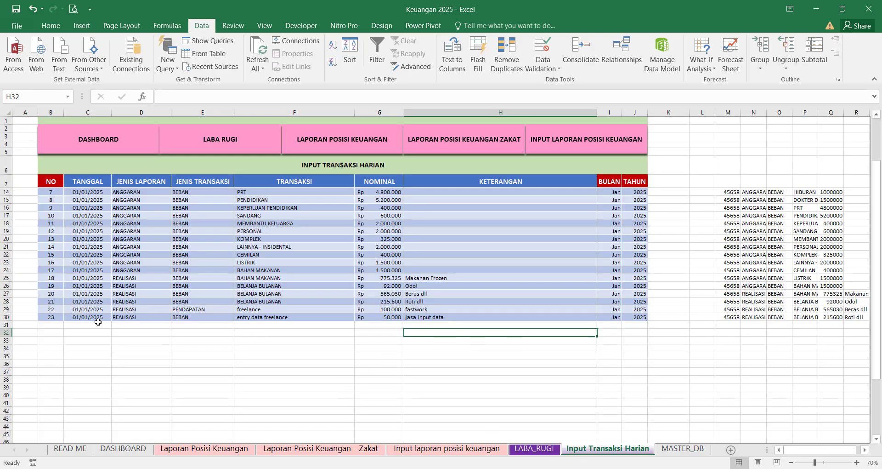
left_click(260, 310)
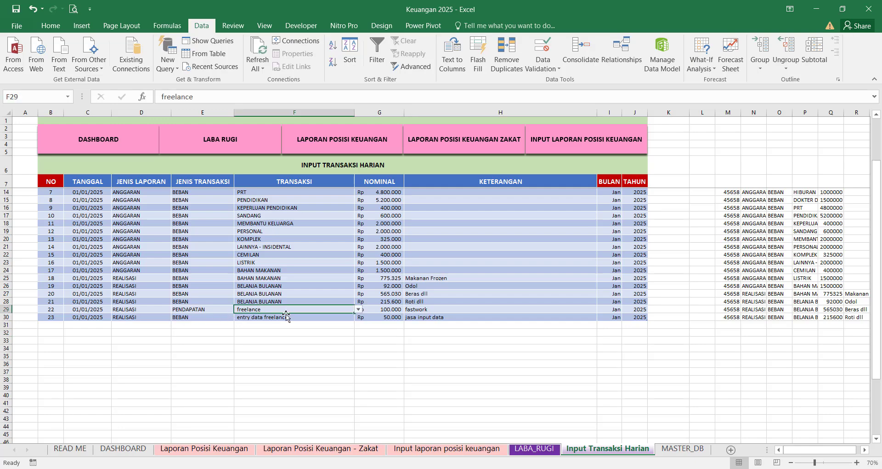
left_click(358, 310)
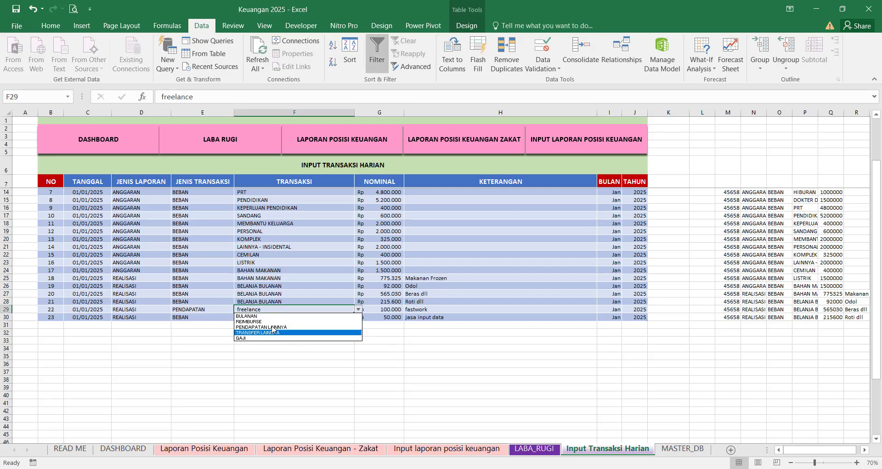
key("Escape")
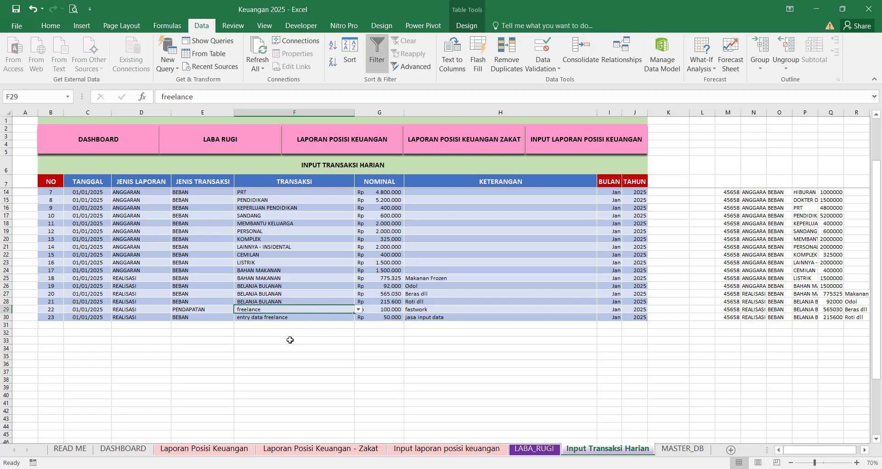
key("Delete")
key("ctrl+a")
- Check the TRANSAKSI choices offered in F30 and clear entry data freelance from that cell
left_click(294, 316)
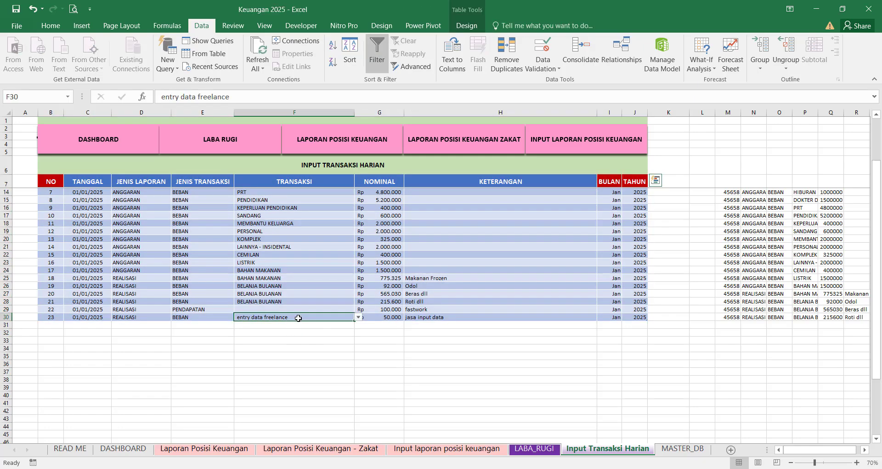
left_click(358, 317)
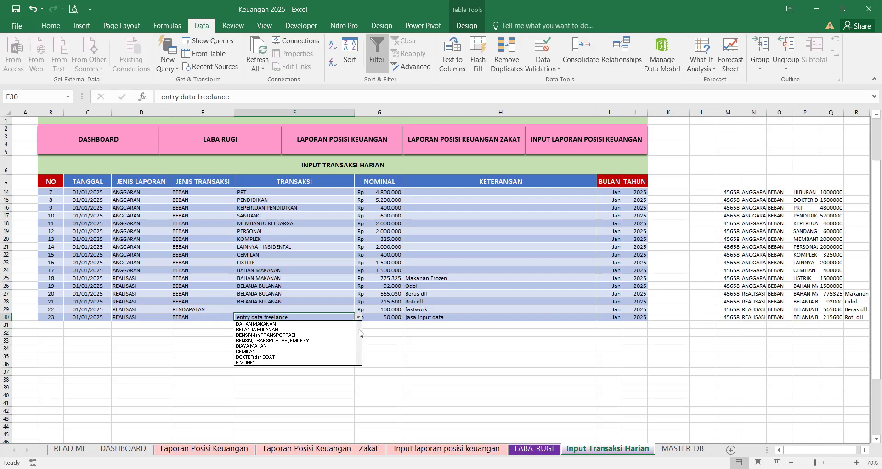
scroll(360, 350, "down", 5)
key("Escape")
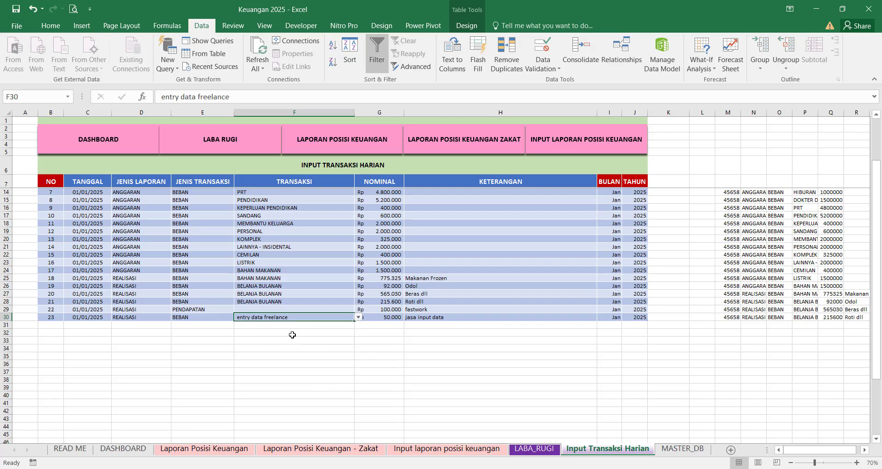
key("Delete")
left_click(291, 348)
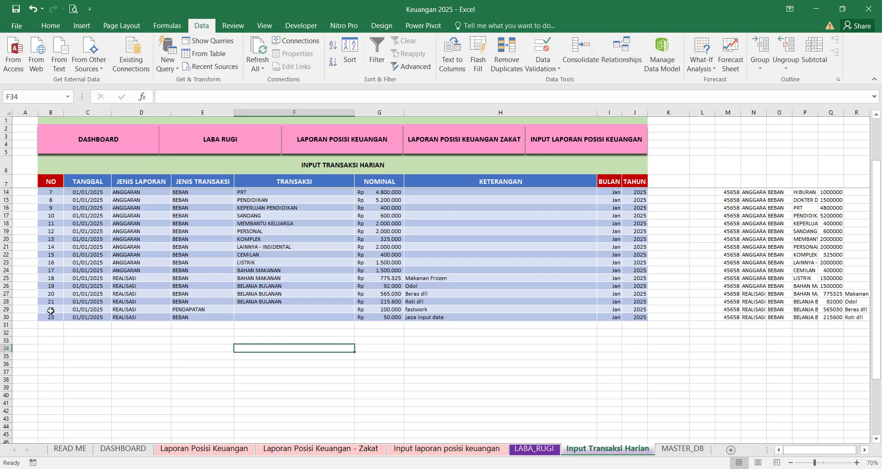
- Delete the two freelance transactions, table rows 29 and 30, from the daily transaction table
left_click_drag(52, 311, 633, 317)
right_click(634, 317)
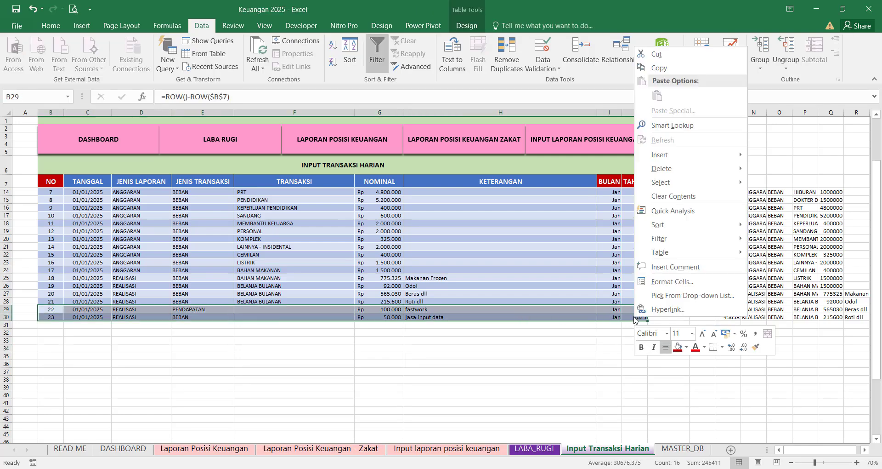
mouse_move(668, 172)
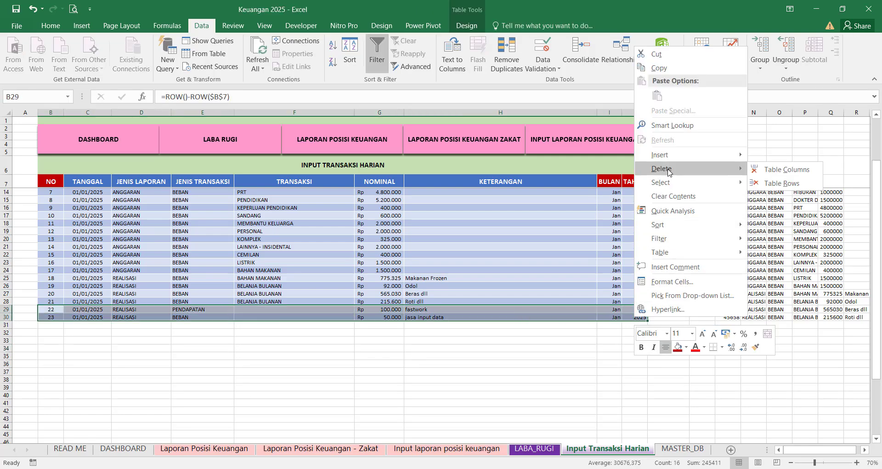
left_click(781, 183)
left_click(531, 363)
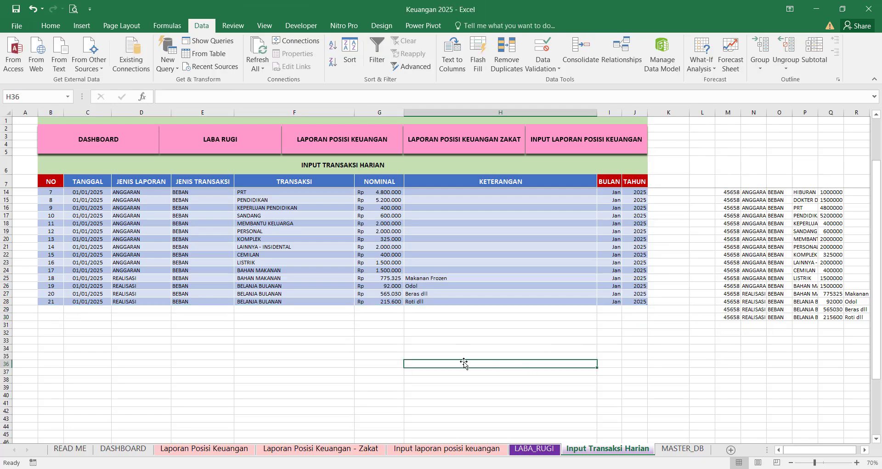
scroll(464, 364, "up", 2)
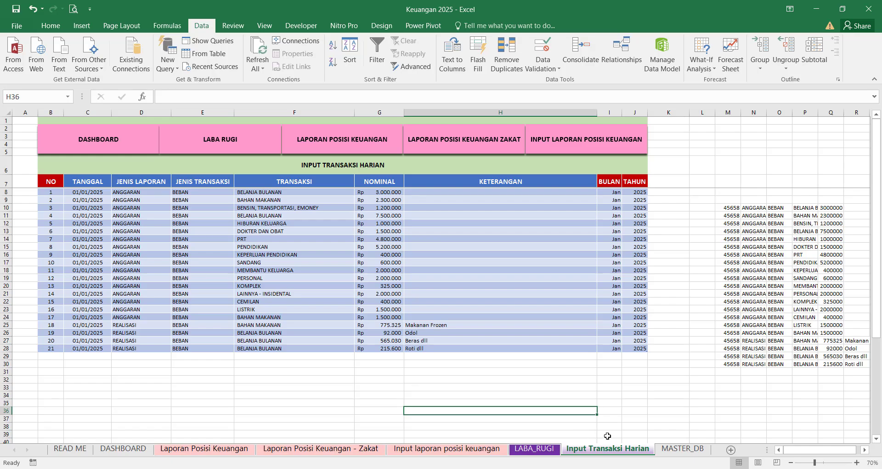
- Look over the MASTER_DB lists, and on the Input laporan posisi keuangan sheet view the KOMPONEN choices of B8
left_click(683, 448)
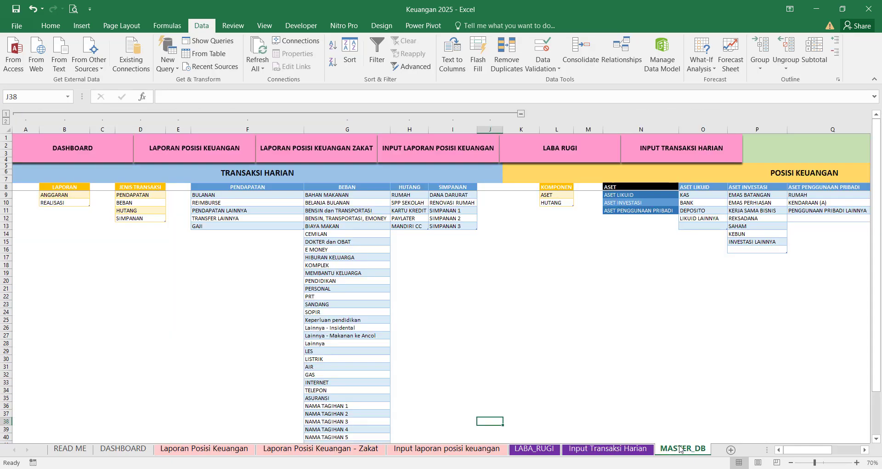
left_click(593, 449)
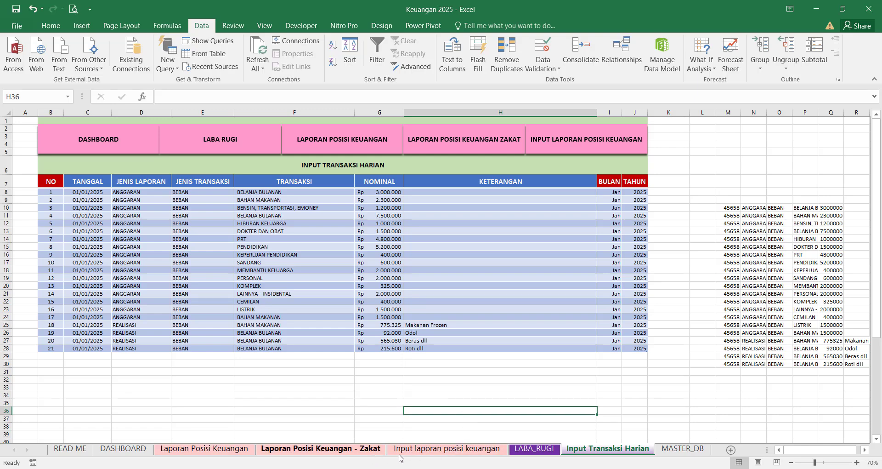
left_click(415, 449)
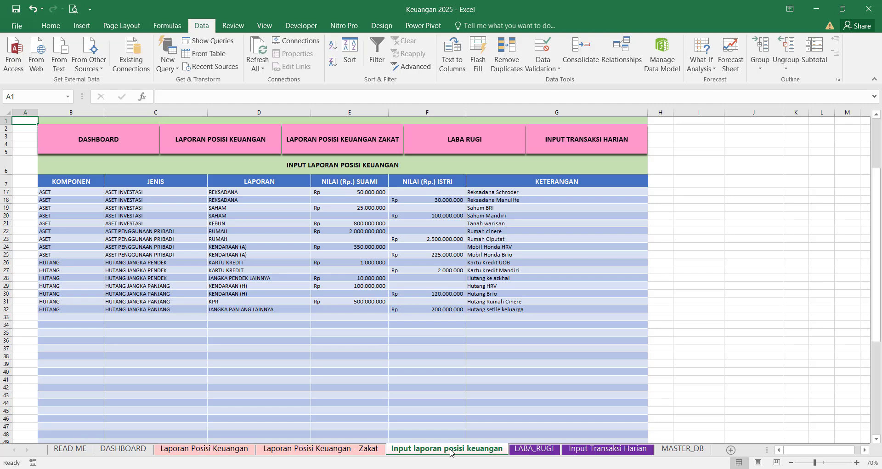
scroll(237, 332, "up", 3)
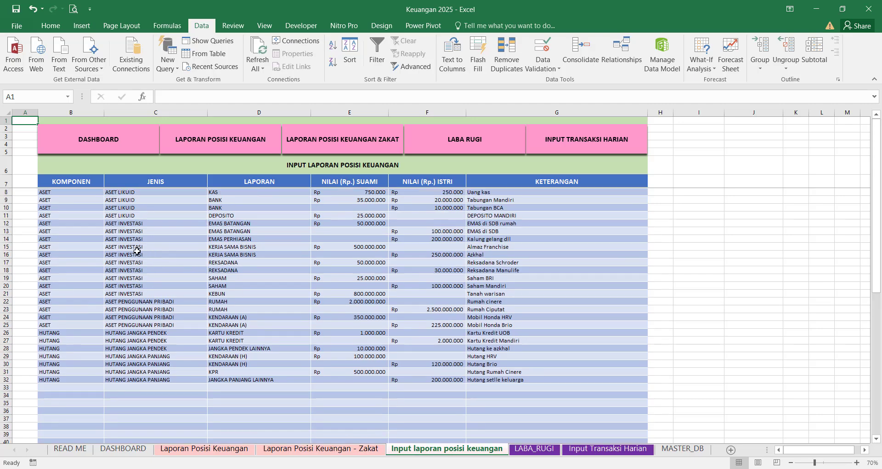
left_click(76, 192)
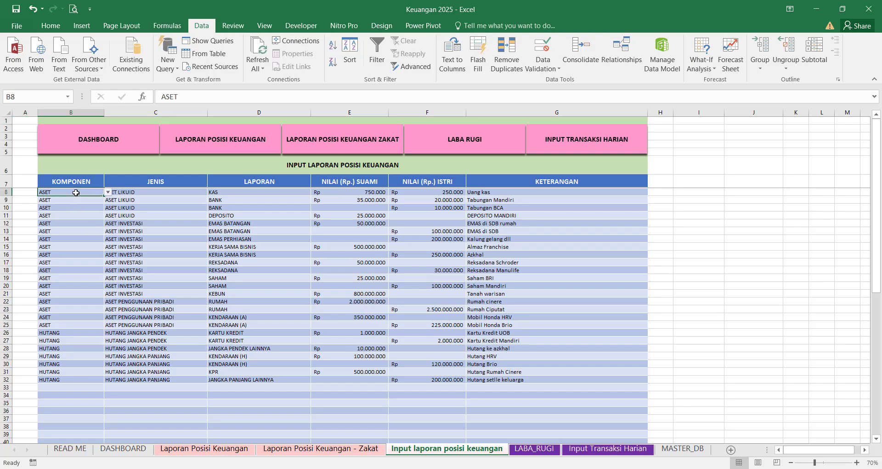
left_click(108, 192)
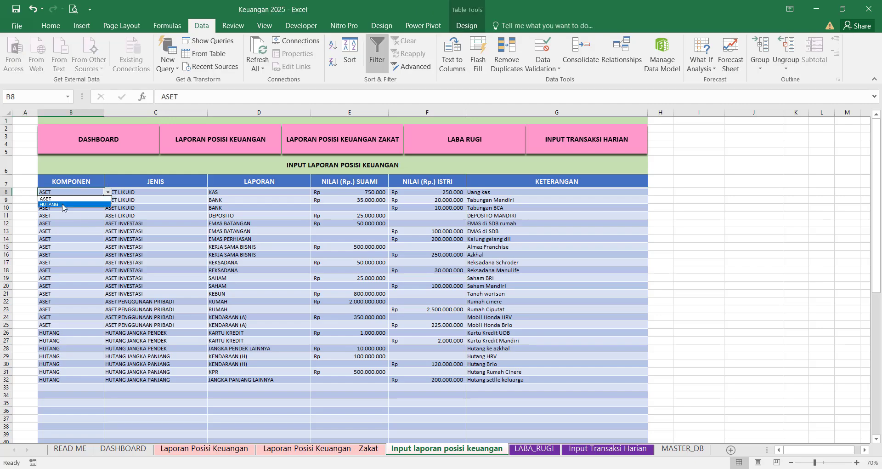
key("Escape")
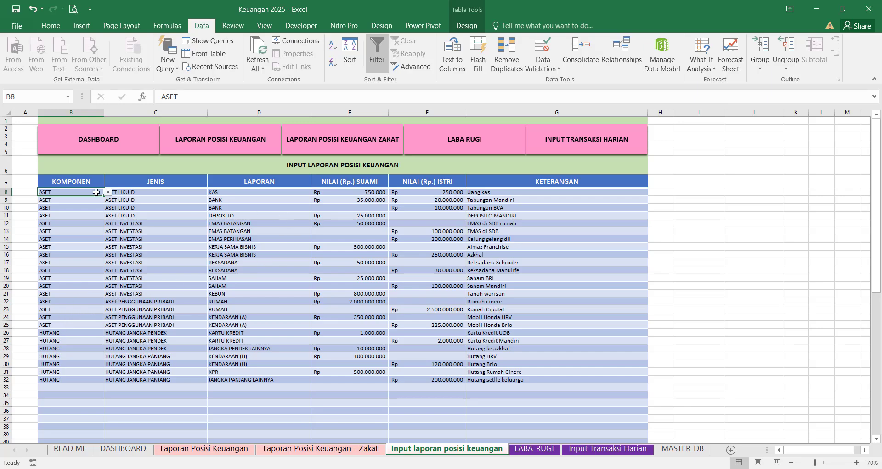
- Examine the ASET and HUTANG entries of the financial position table and their NILAI amounts for SUAMI and ISTRI
left_click_drag(85, 191, 292, 375)
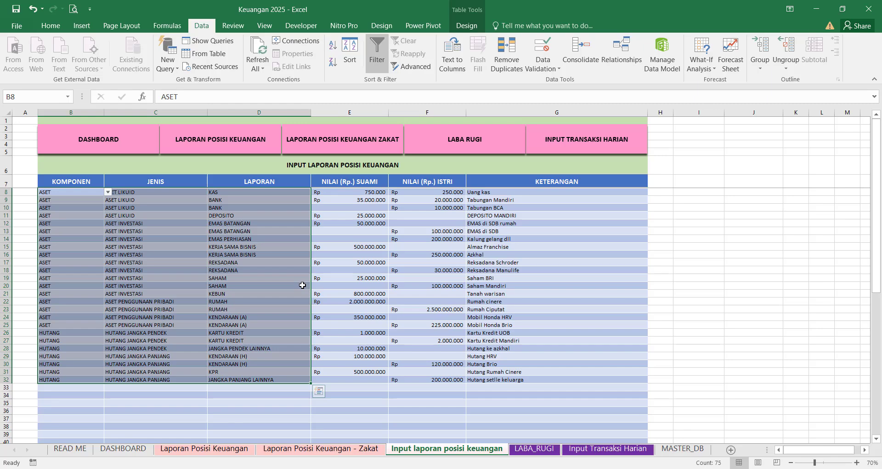
left_click(362, 192)
left_click(436, 192)
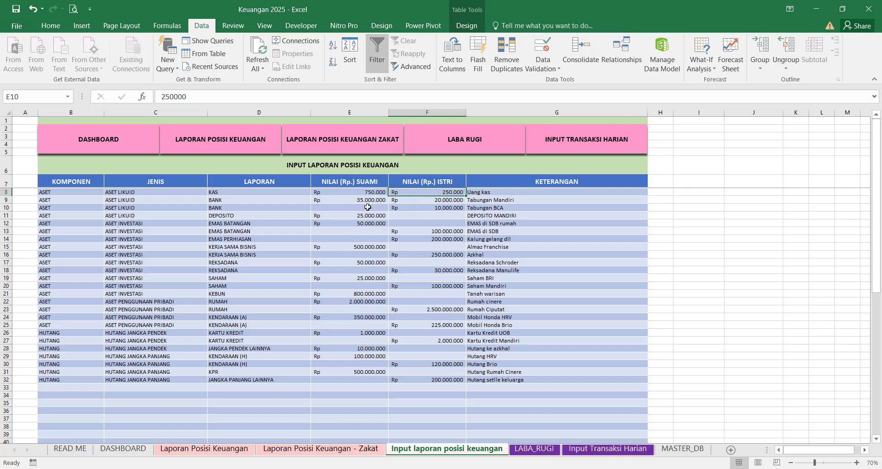
left_click_drag(367, 208, 413, 223)
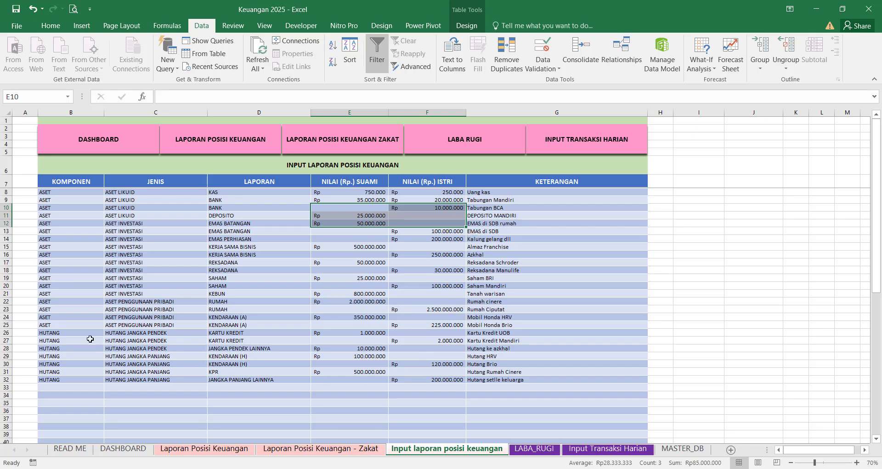
left_click_drag(51, 334, 262, 363)
left_click(327, 335)
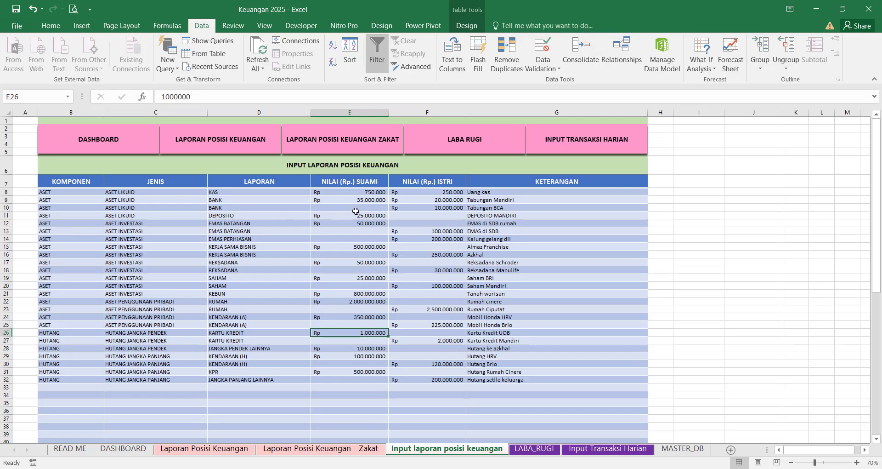
- Compare the two BANK entries in rows 9 and 10 with their KETERANGAN and NILAI SUAMI columns
left_click_drag(221, 202, 223, 209)
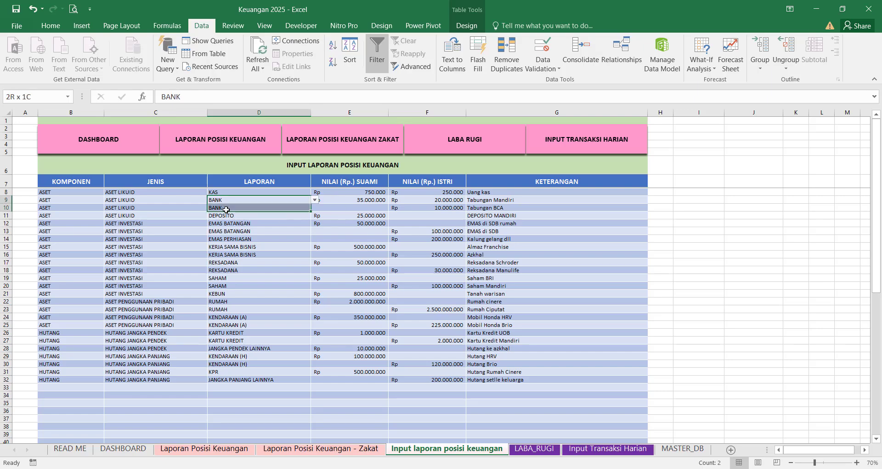
left_click(483, 201)
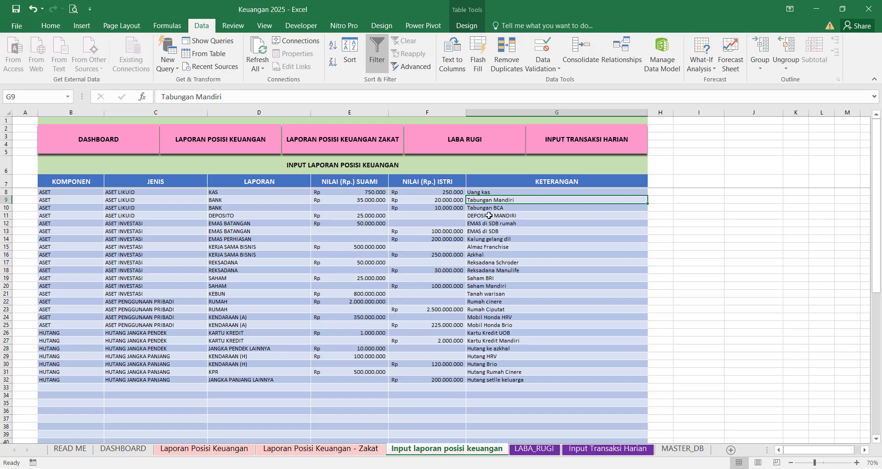
left_click(247, 208)
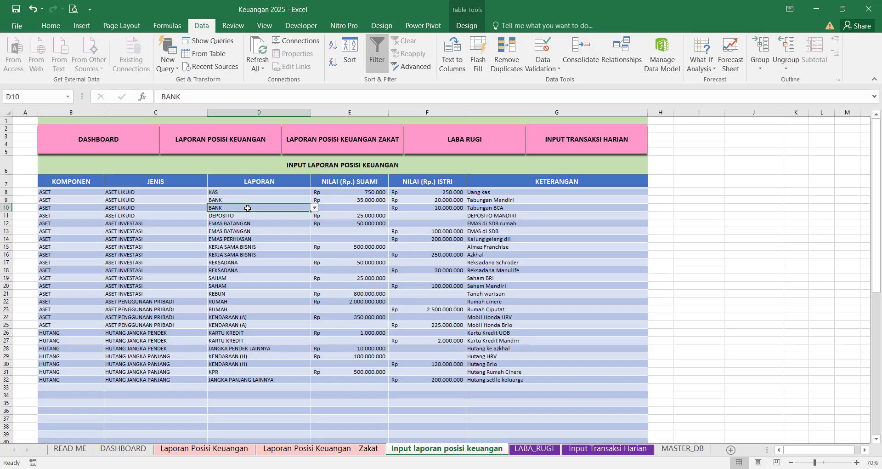
left_click(350, 200)
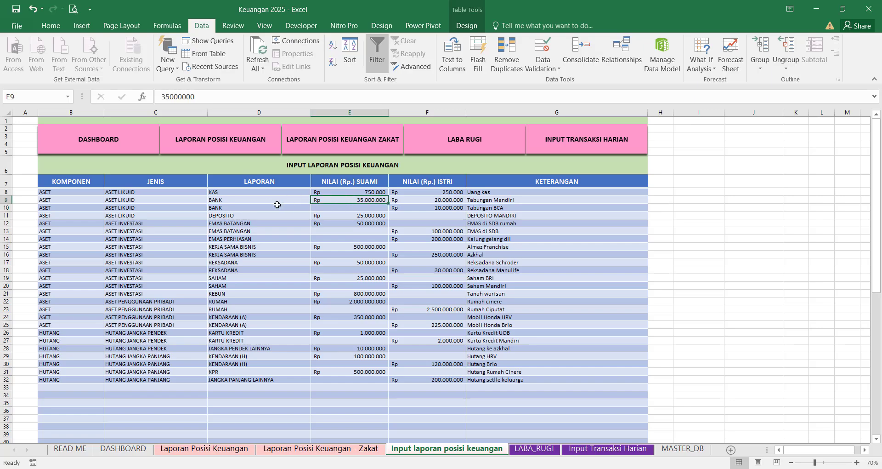
left_click(241, 200)
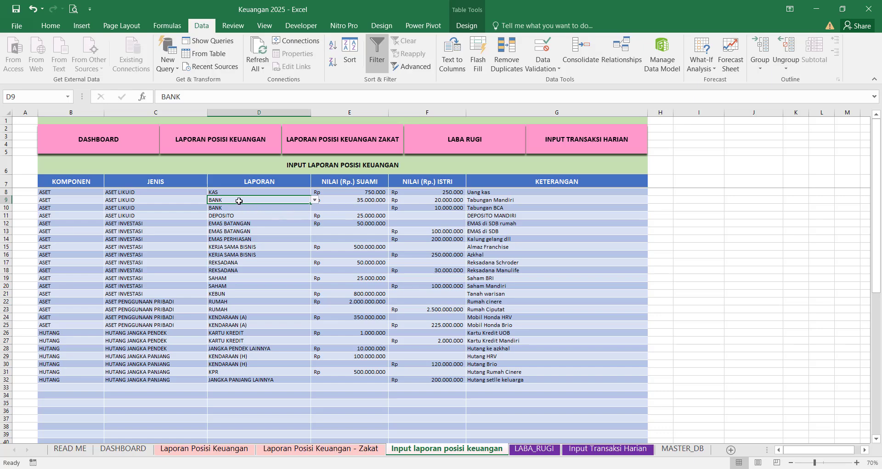
- Examine the BANK, DEPOSITO and EMAS BATANGAN entries with their SUAMI and ISTRI amounts and KETERANGAN descriptions
left_click_drag(239, 201, 237, 216)
left_click_drag(367, 203, 366, 216)
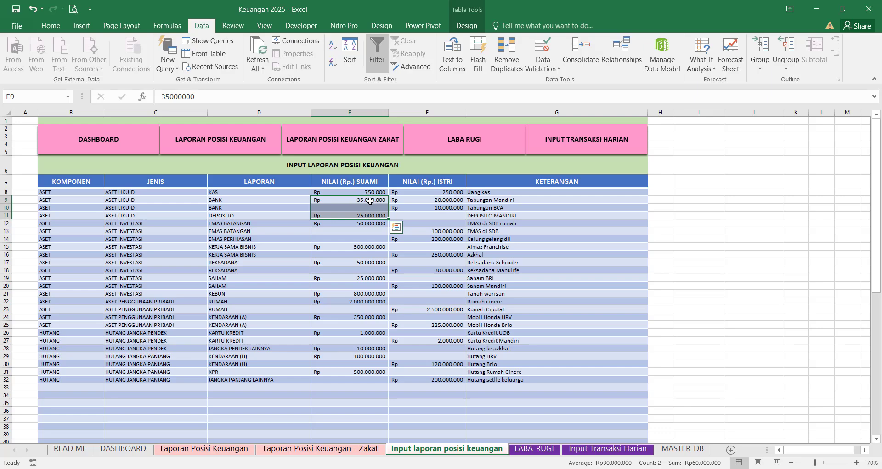
left_click(356, 208)
left_click(354, 215)
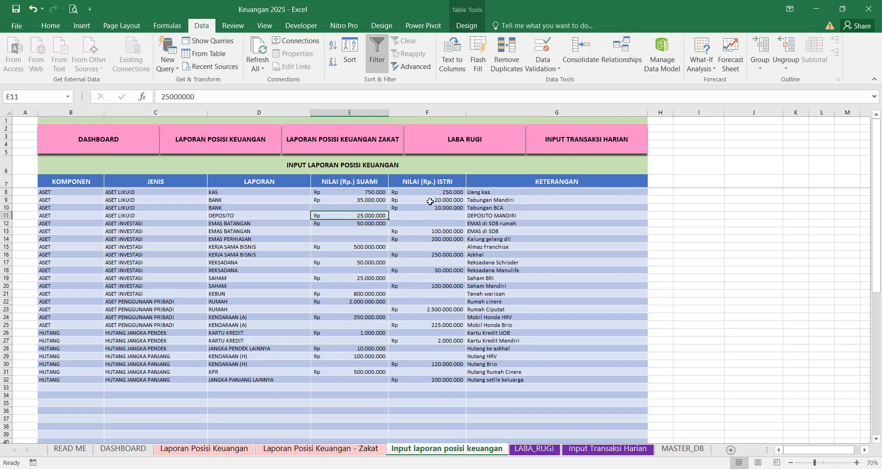
mouse_move(429, 201)
left_mouse_down()
mouse_move(431, 222)
mouse_move(431, 214)
left_mouse_up()
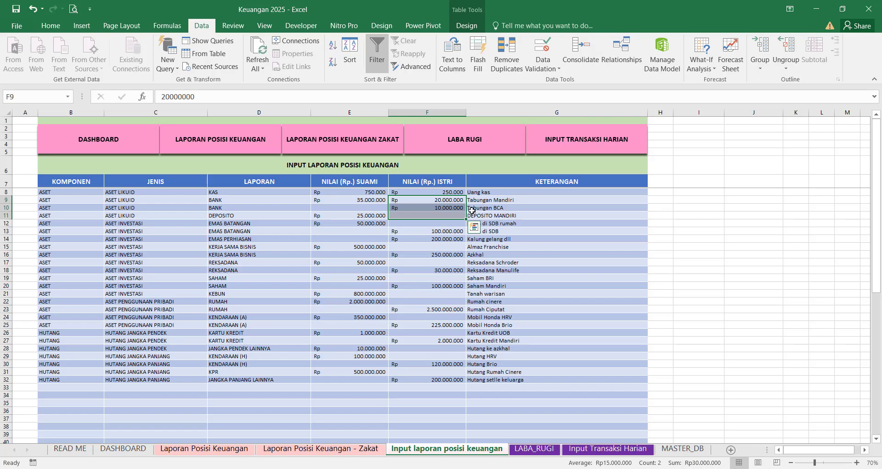
left_click(229, 231)
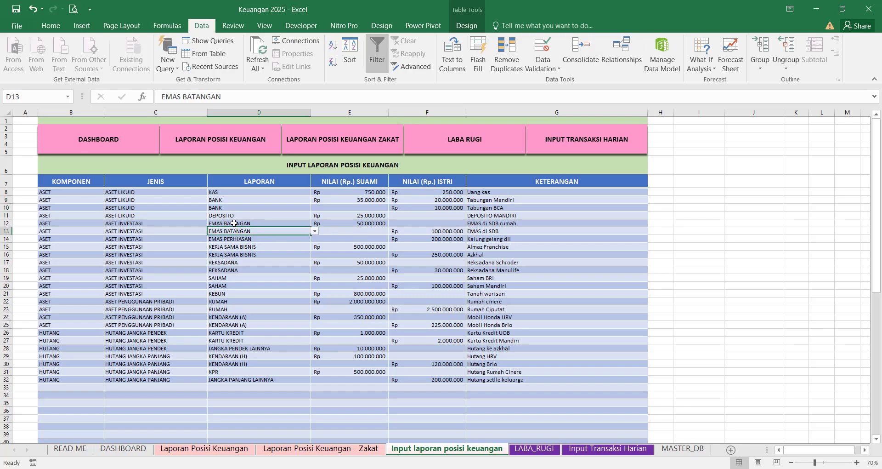
left_click(234, 223)
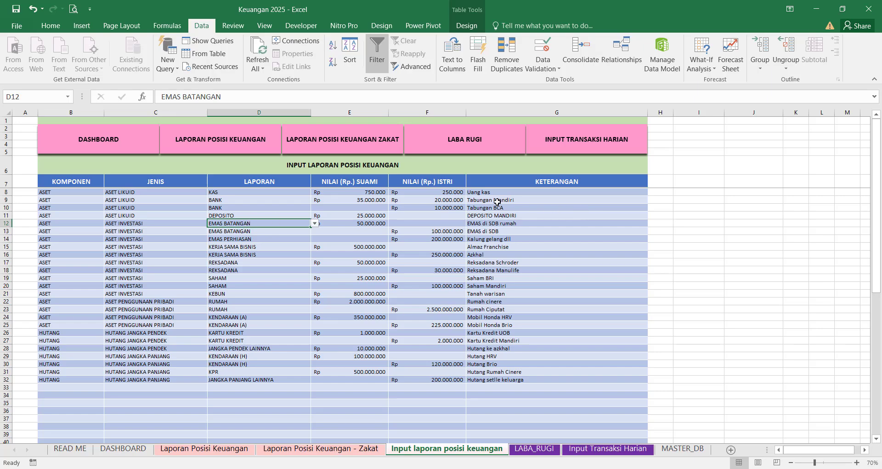
left_click_drag(497, 201, 491, 224)
left_click(428, 268)
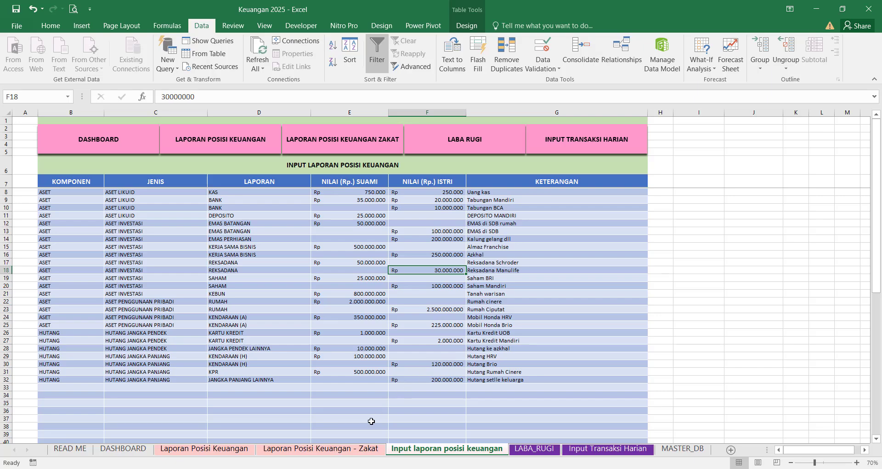
- Look over the Laporan Posisi Keuangan - Zakat and LABA_RUGI reports and return to the Input laporan posisi keuangan sheet
left_click(316, 449)
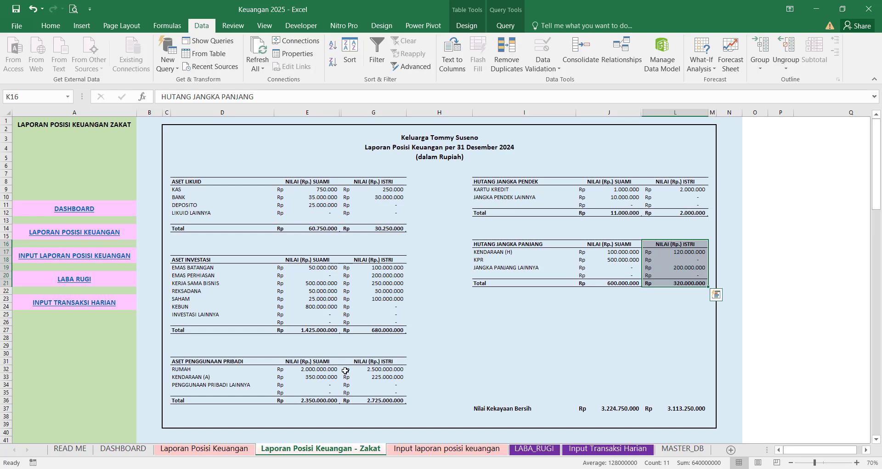
left_click(330, 297)
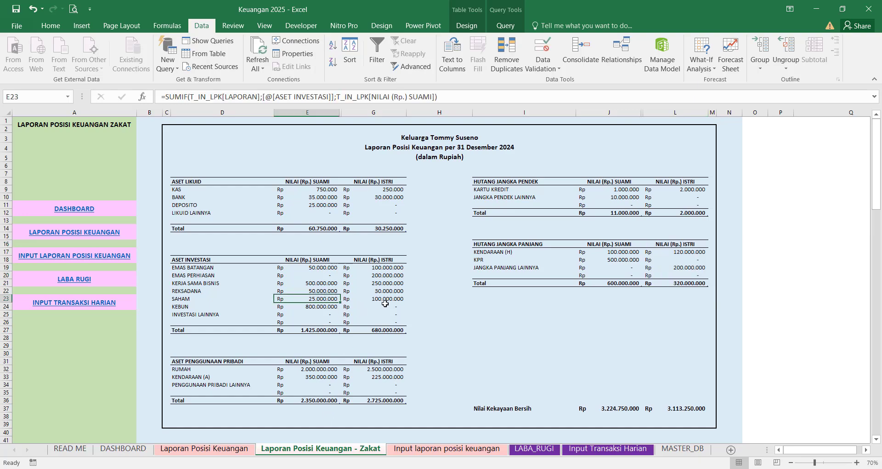
left_click(536, 453)
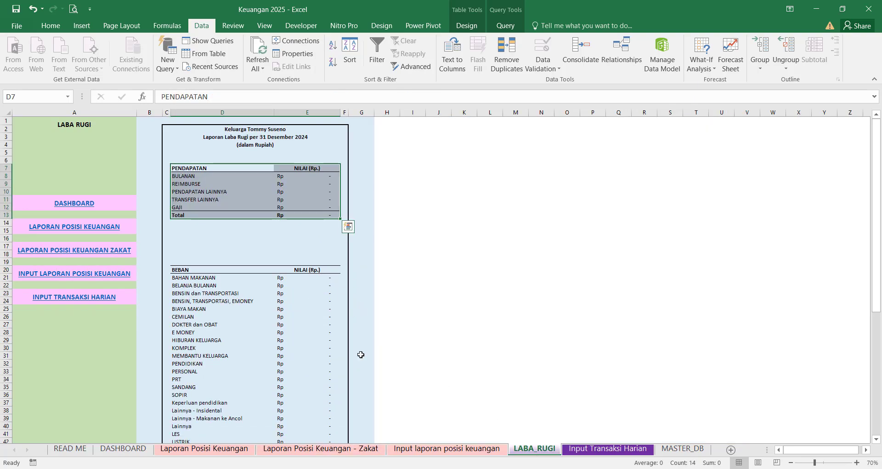
left_click(465, 440)
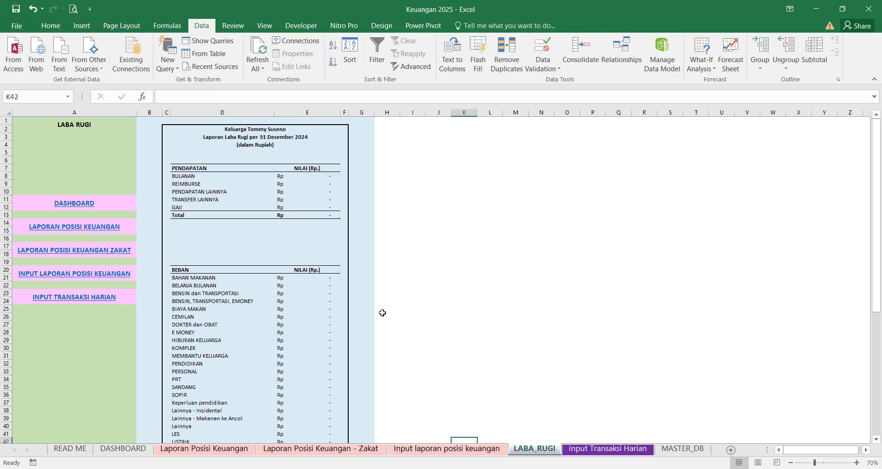
left_click(432, 451)
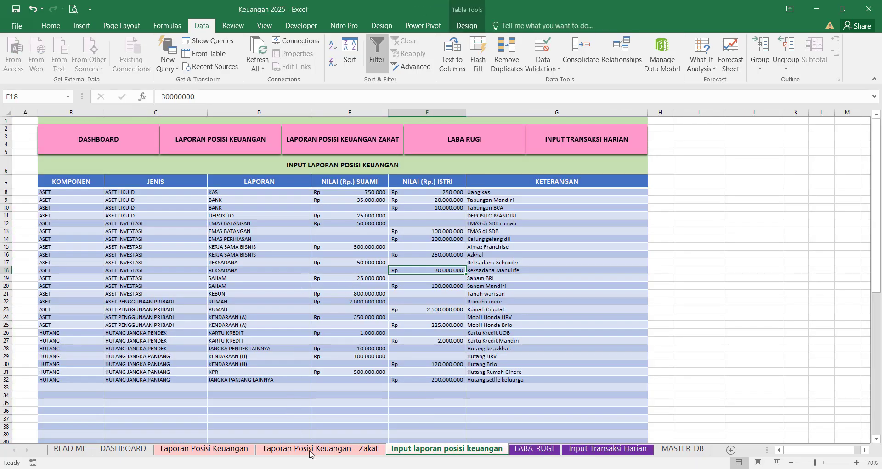
- Check the remaining transactions on Input Transaksi Harian and refresh the DASHBOARD data through the BULAN slicer
left_click(114, 451)
left_click(318, 220)
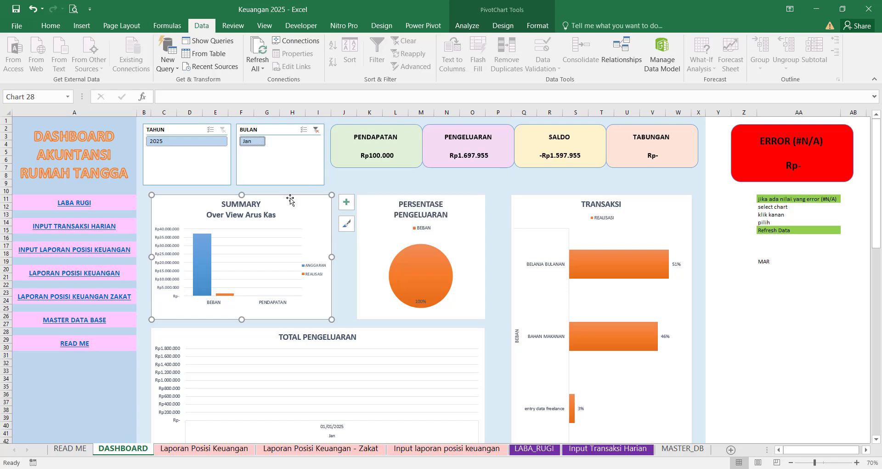
left_click(600, 447)
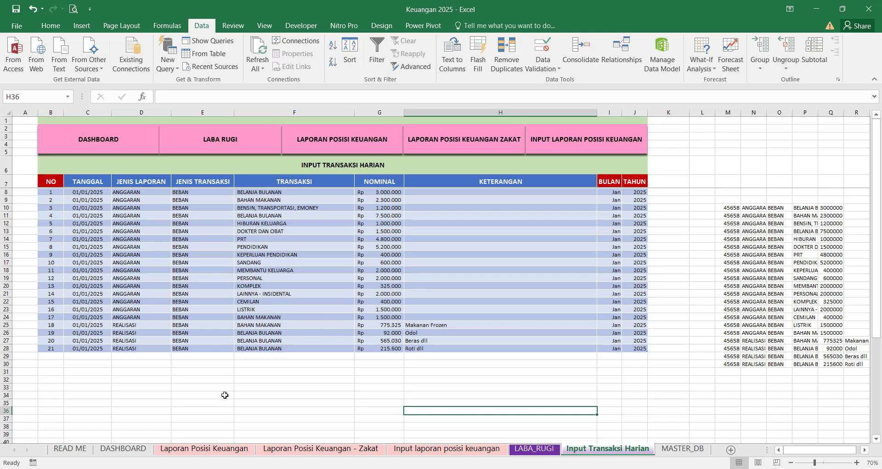
left_click(123, 447)
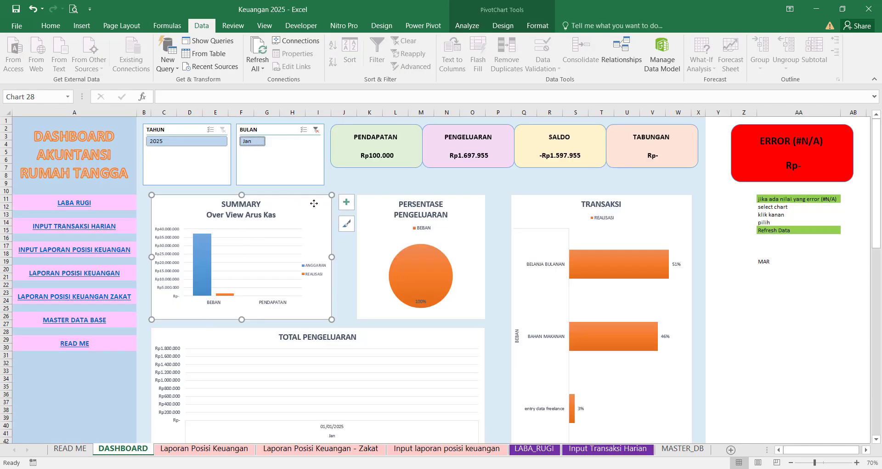
left_click(300, 176)
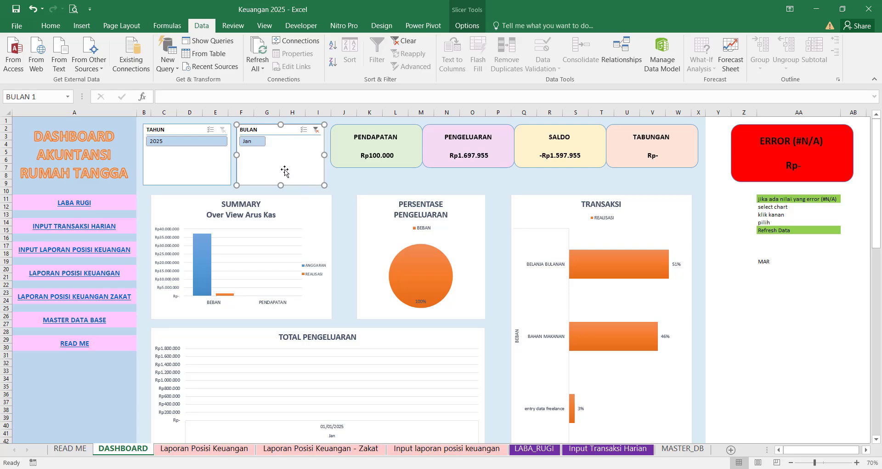
right_click(289, 146)
left_click(320, 210)
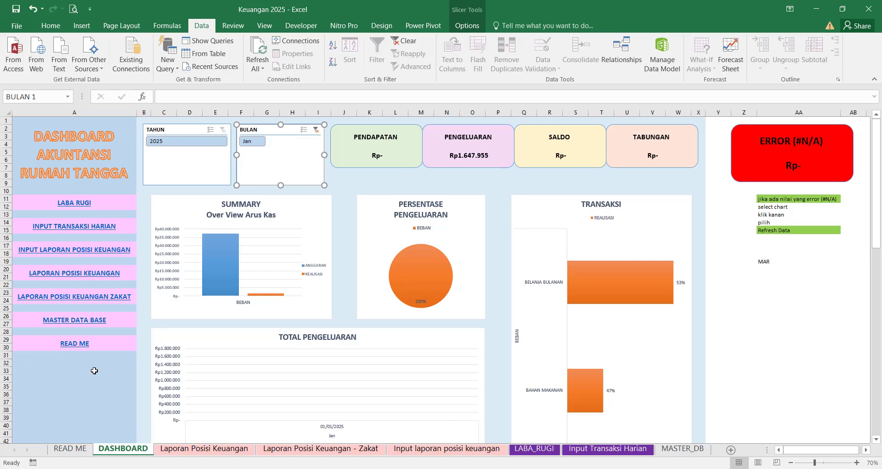
left_click_drag(21, 362, 51, 374)
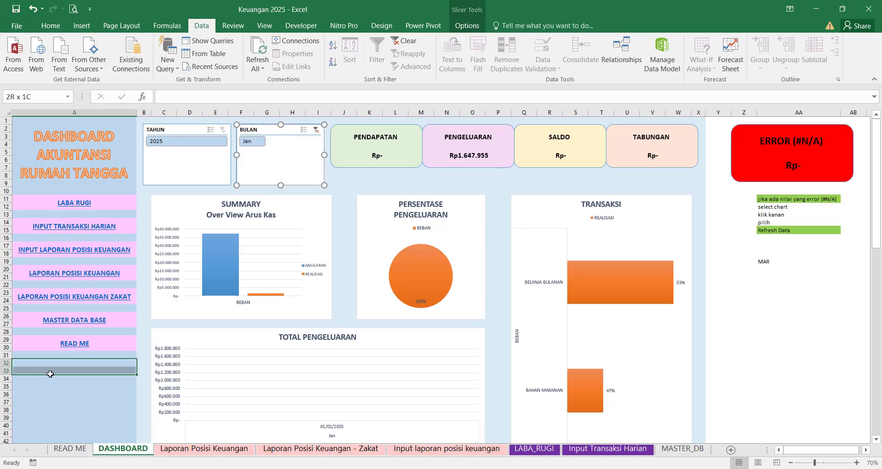